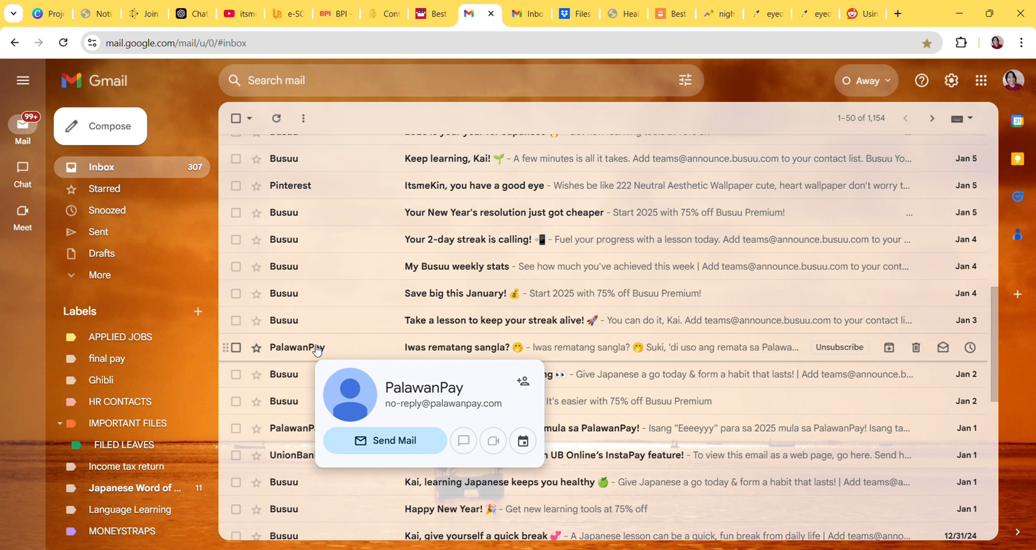
Open the PalawanPay email "Iwas rematang sangla?" and look through its contents
click(314, 350)
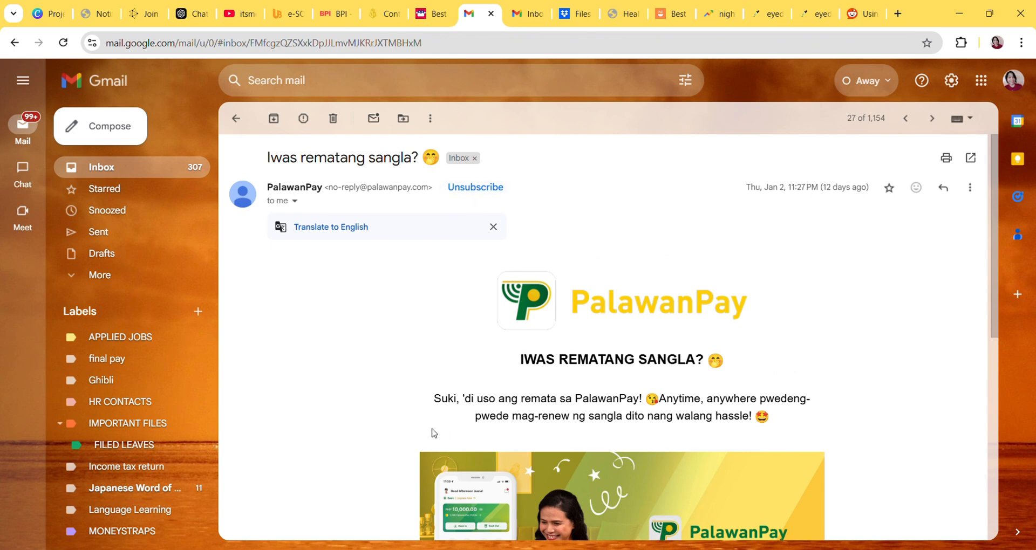
scroll(429, 432, down, 4)
scroll(432, 408, up, 4)
scroll(470, 356, down, 8)
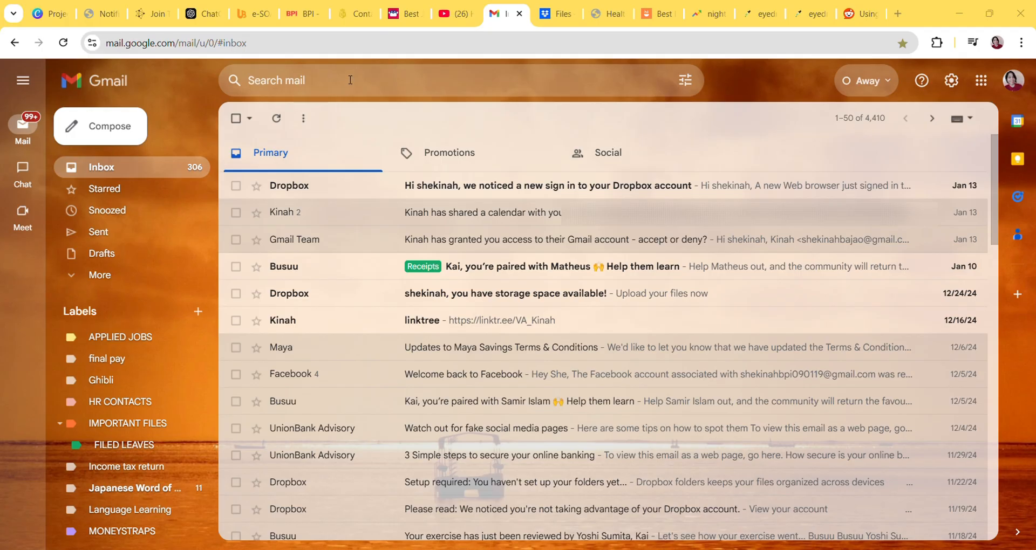
Run an advanced mail search for messages containing the words older_than:6m
click(331, 92)
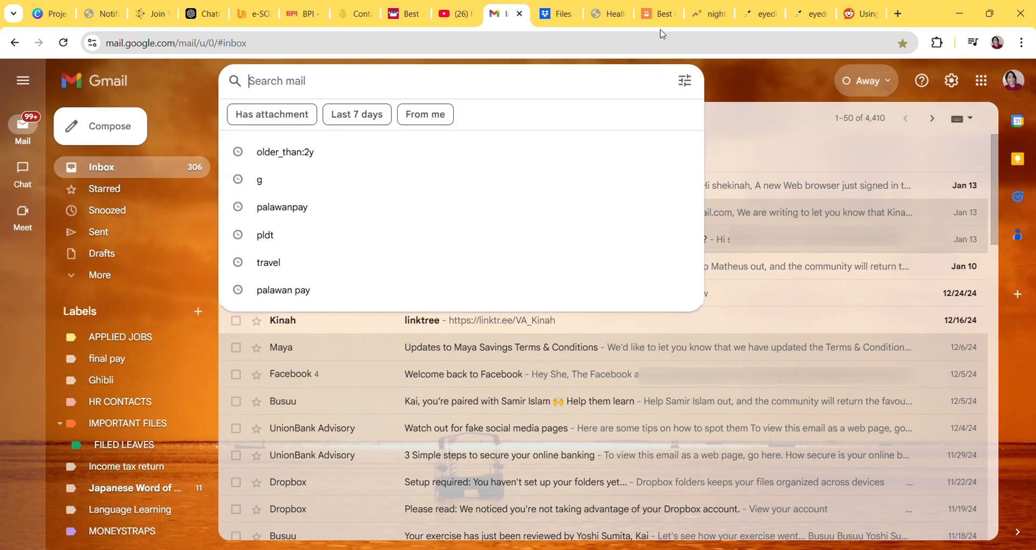
click(681, 86)
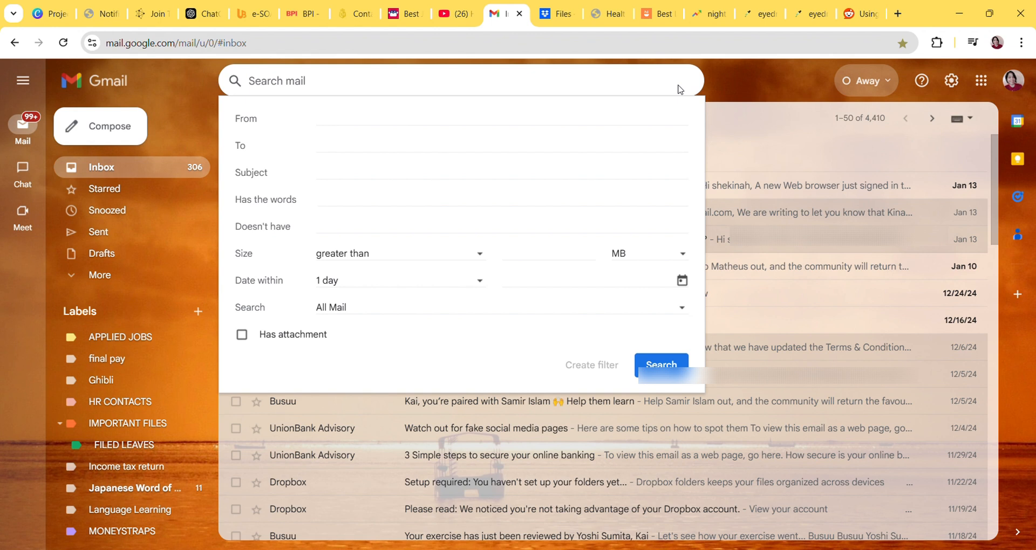
click(355, 201)
text(older_than:Xm)
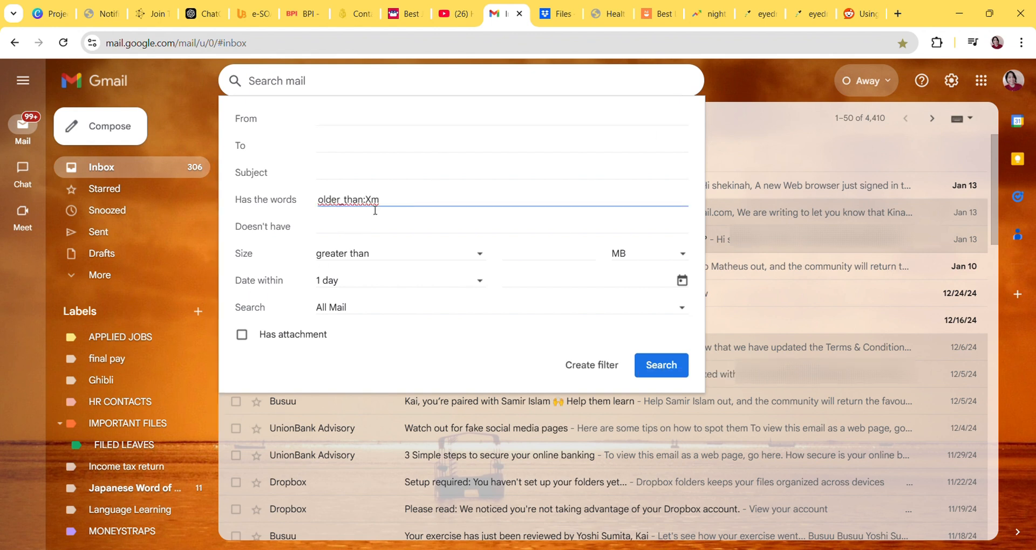
key(Left)
key(BackSpace)
text(6)
click(654, 376)
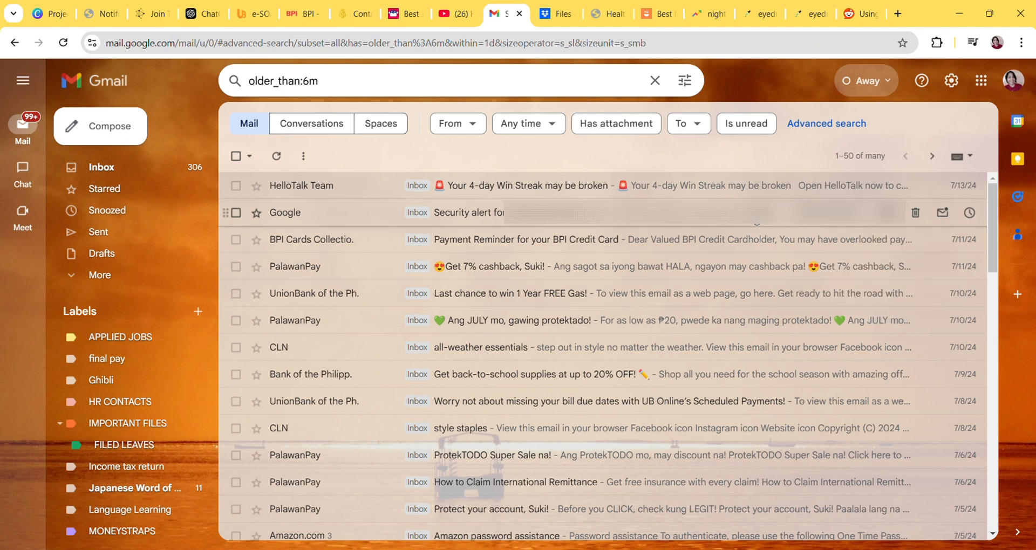
Move the page of search results to Trash, leaving out the back-to-school supplies, UnionBank scheduled payments and BPI credit card payment reminder emails
click(238, 158)
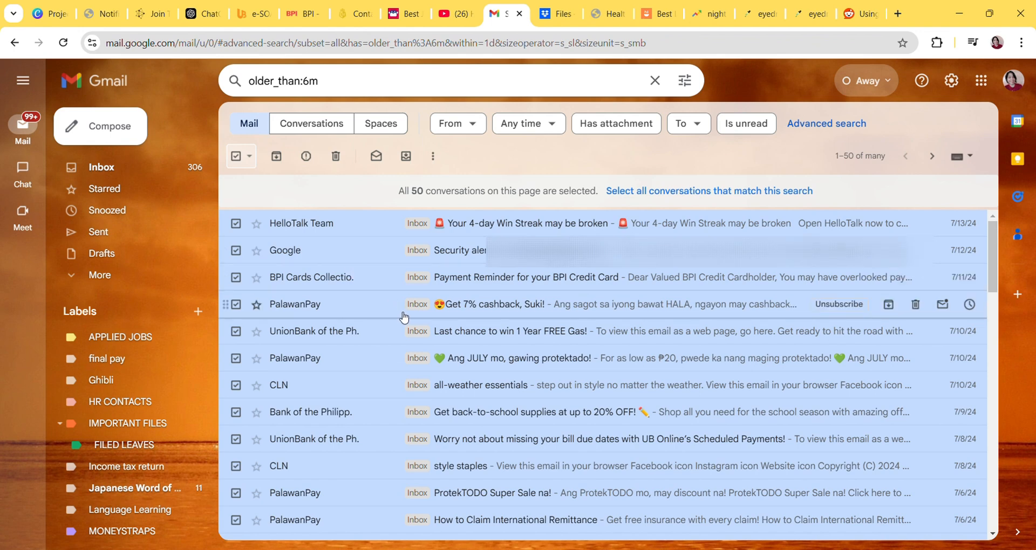
scroll(407, 309, down, 2)
click(236, 280)
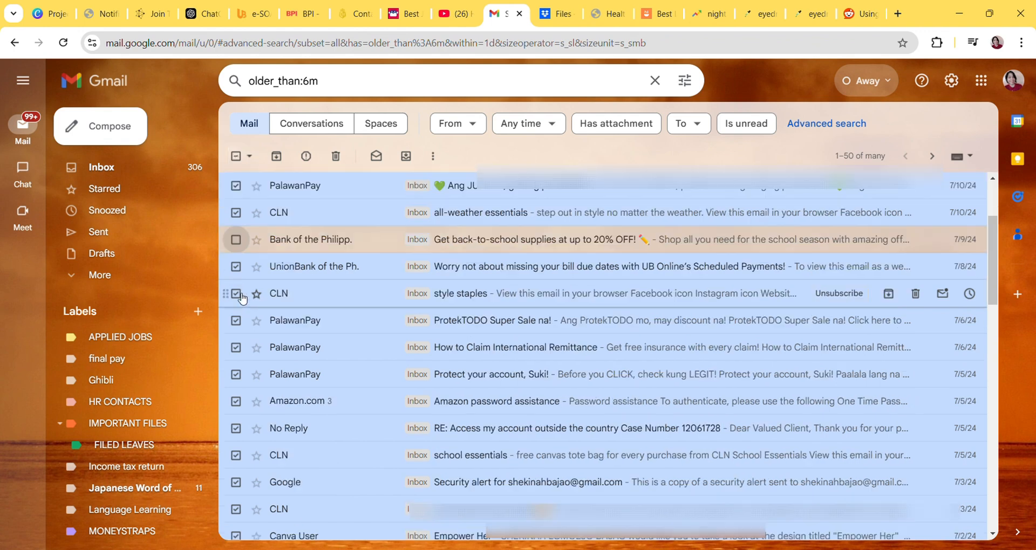
click(236, 270)
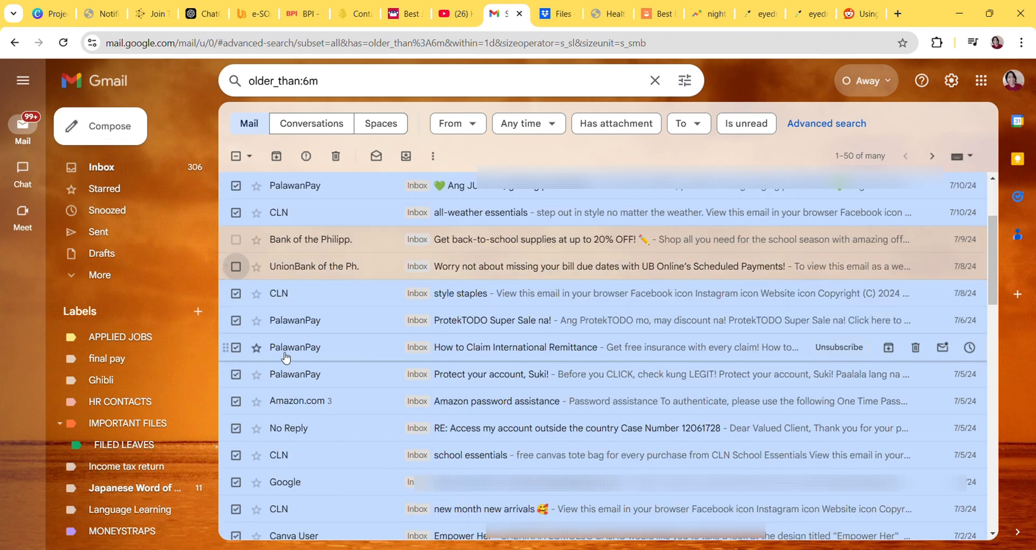
scroll(367, 313, up, 3)
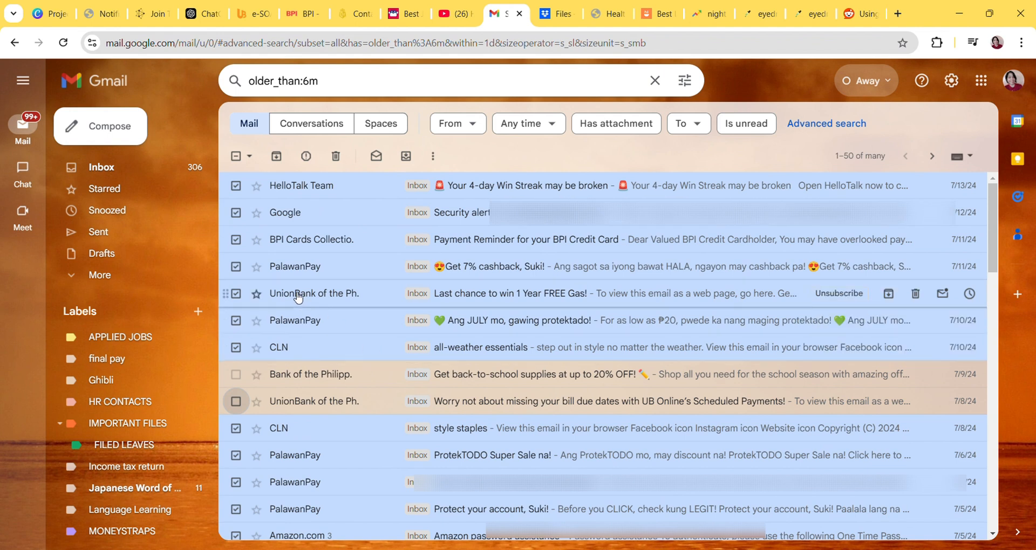
click(236, 240)
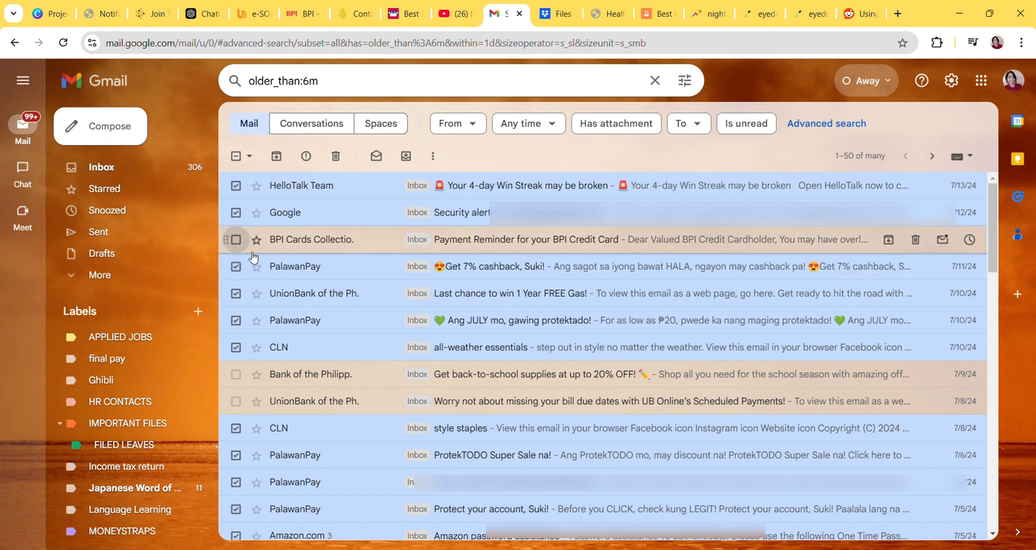
click(336, 157)
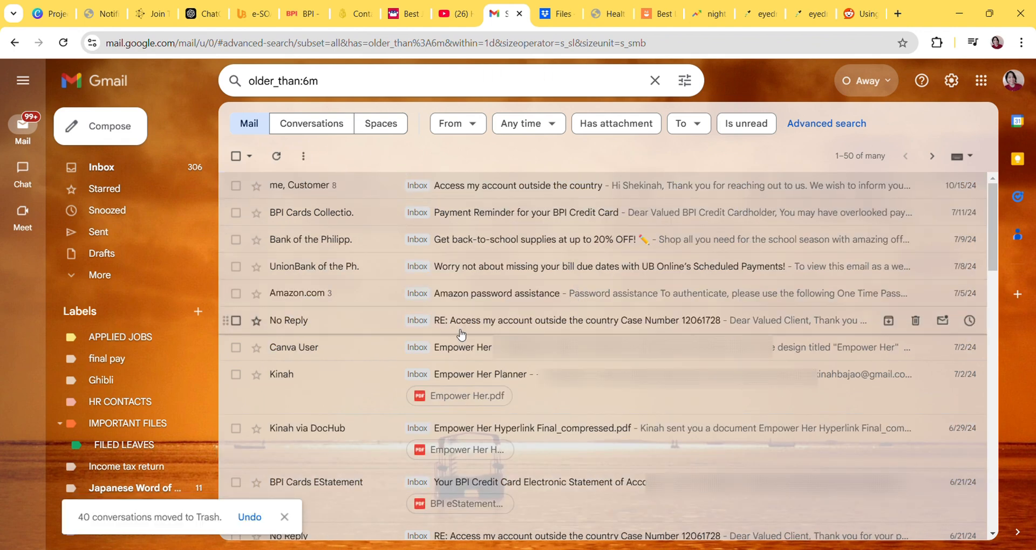
Look through the Trash folder and permanently delete all conversations on its second page
click(142, 275)
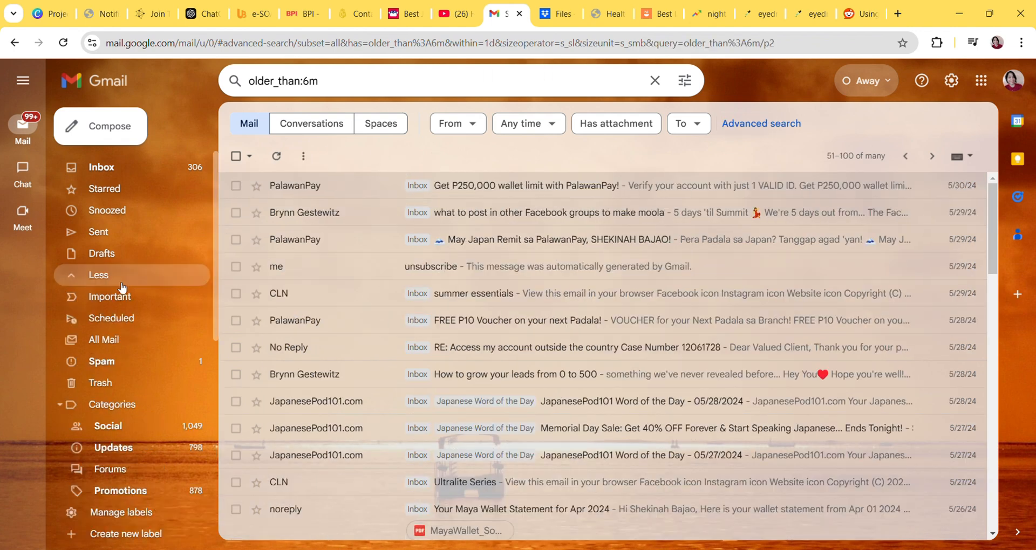
click(125, 387)
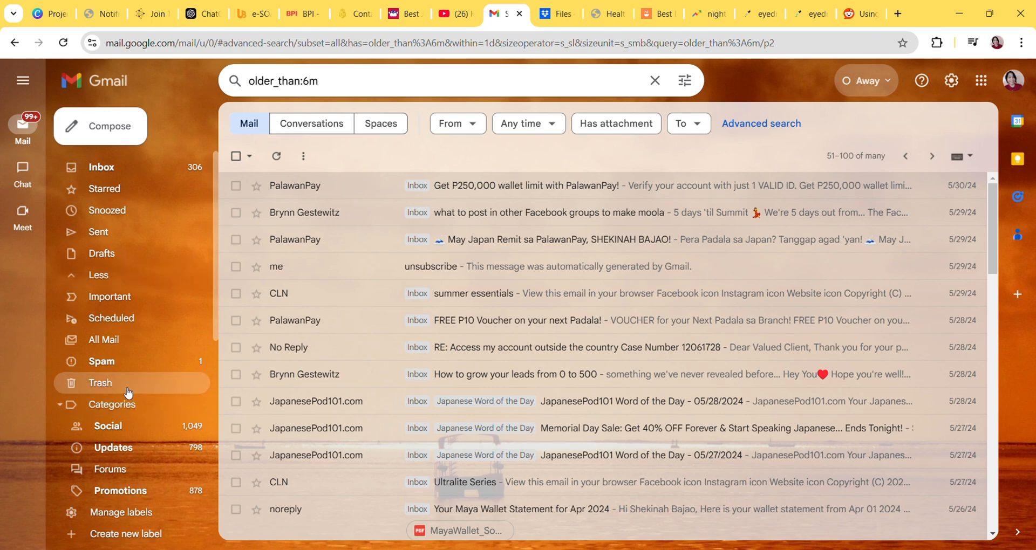
scroll(492, 377, down, 15)
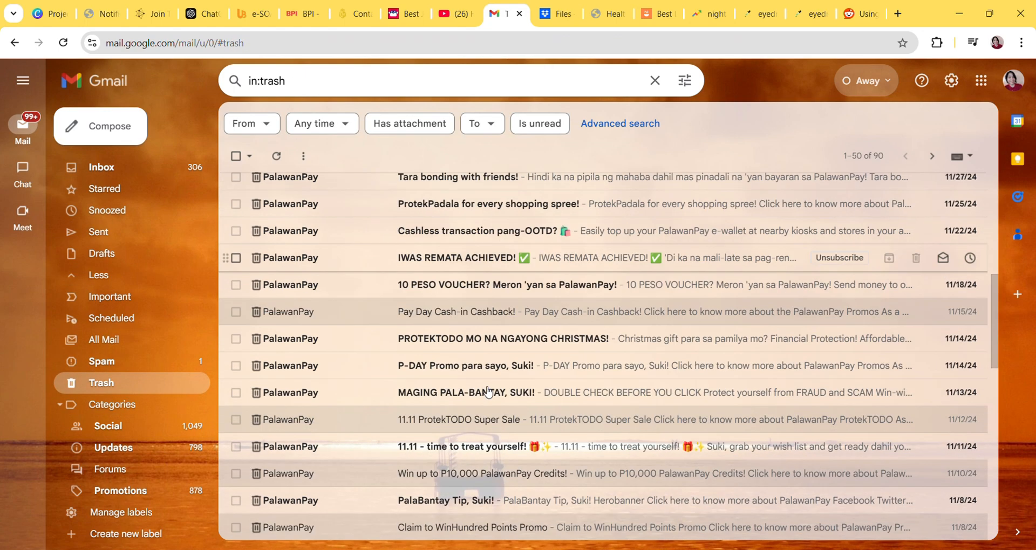
scroll(492, 382, down, 6)
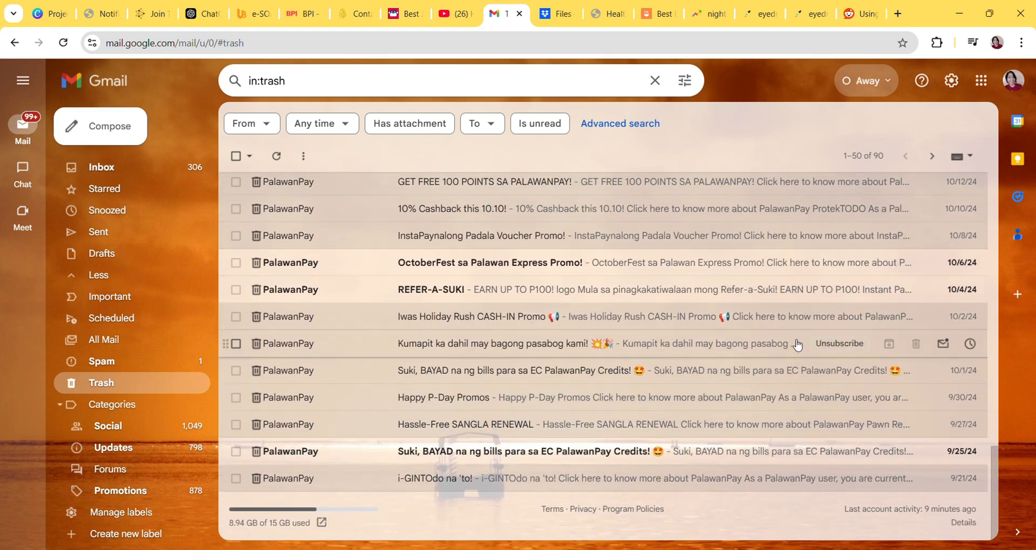
click(931, 156)
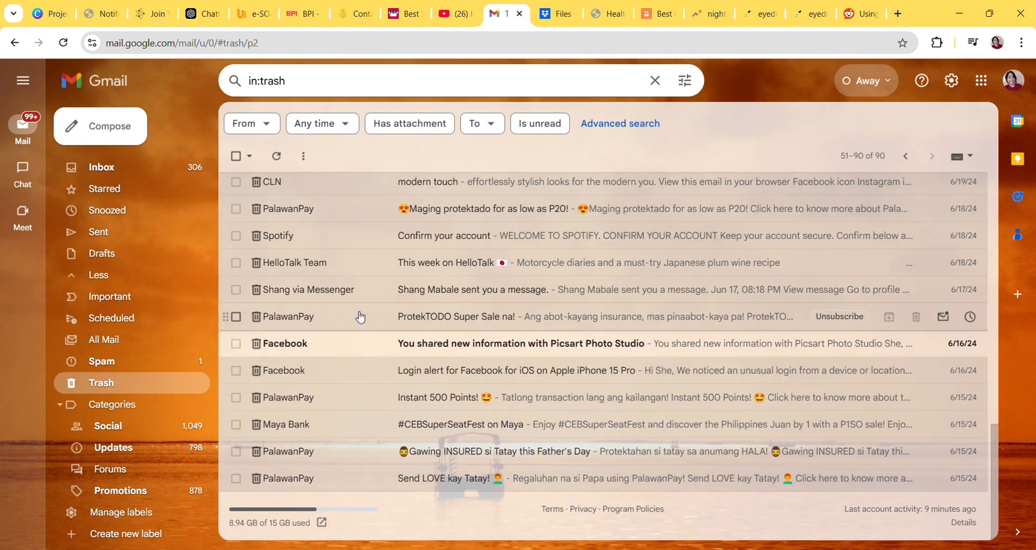
click(236, 155)
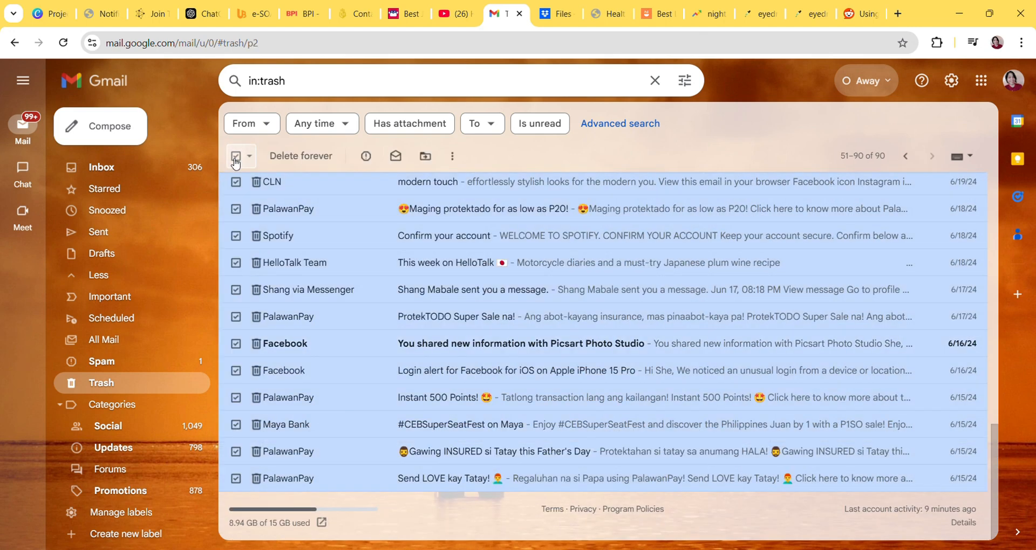
click(294, 160)
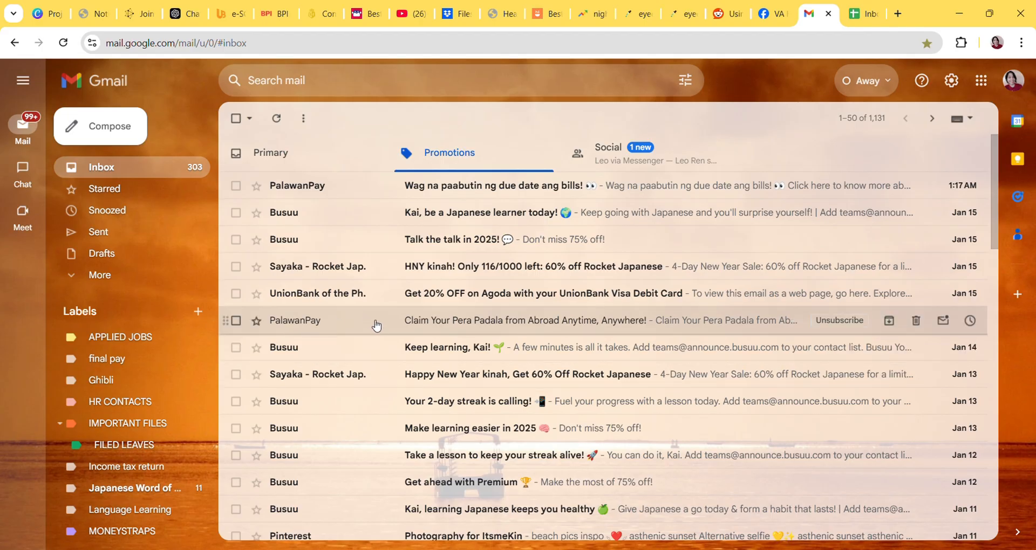
View PalawanPay's "Claim Your Pera Padala" email and enter Palawan Pay as the first sender name in the Inbox Newsletter Management Tool in Google Sheets
click(436, 331)
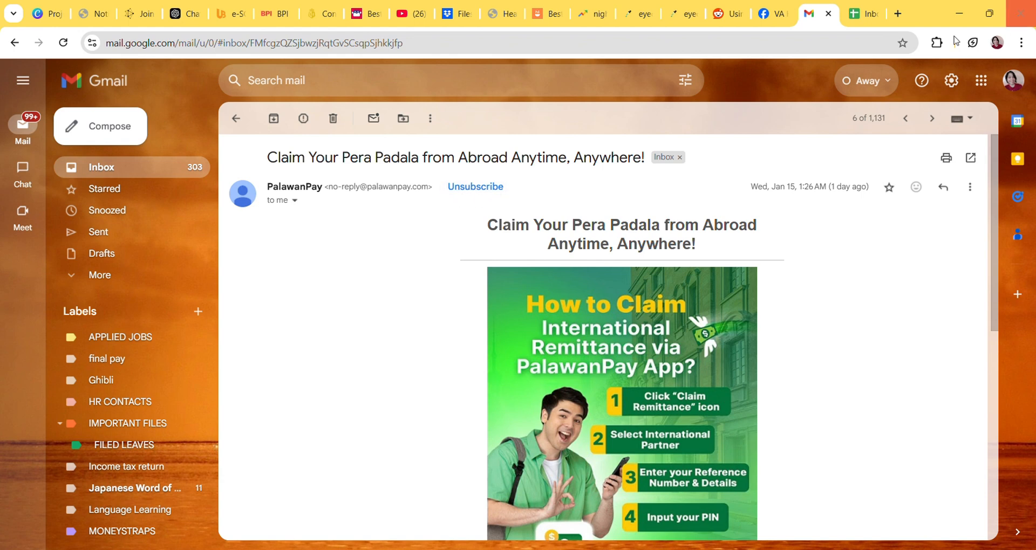
click(864, 17)
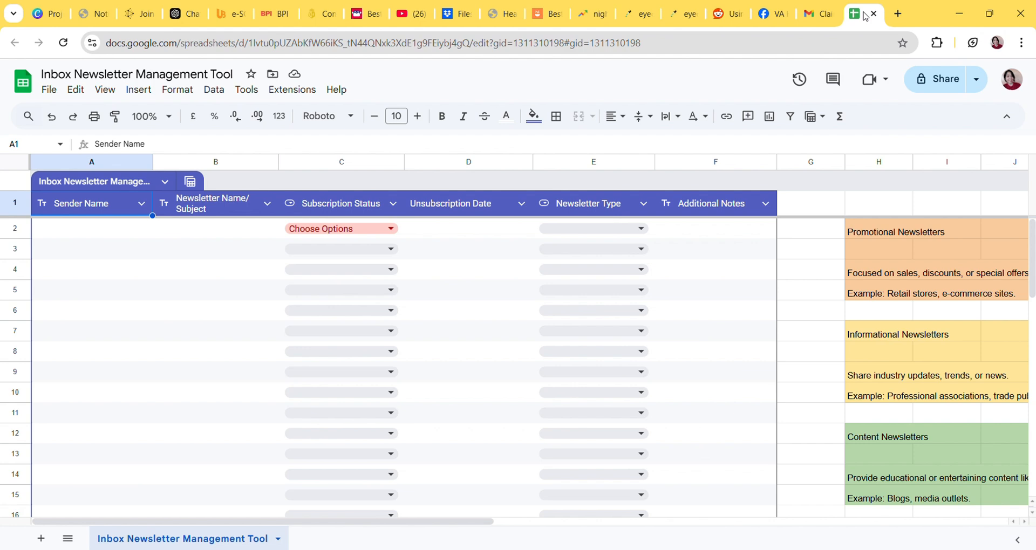
click(108, 231)
double_click(111, 233)
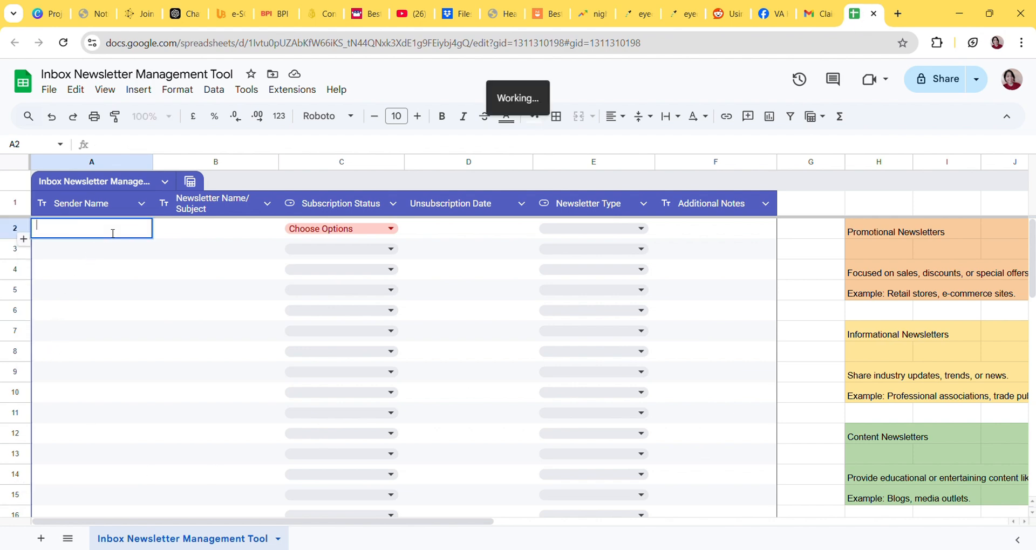
text(Pala)
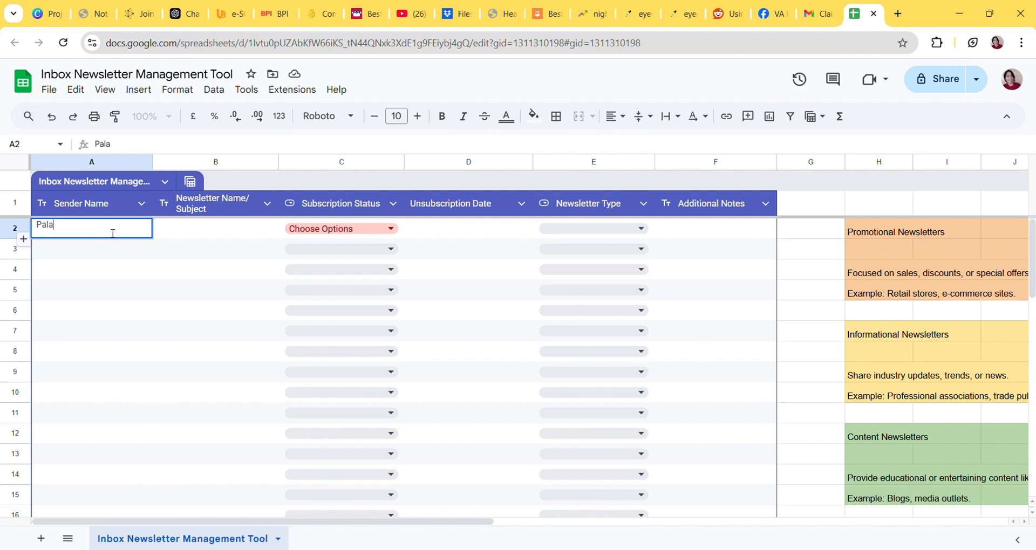
text(wan Pay)
Check the newsletter category descriptions beside the table and set Palawan Pay's newsletter type to Promotional
click(591, 231)
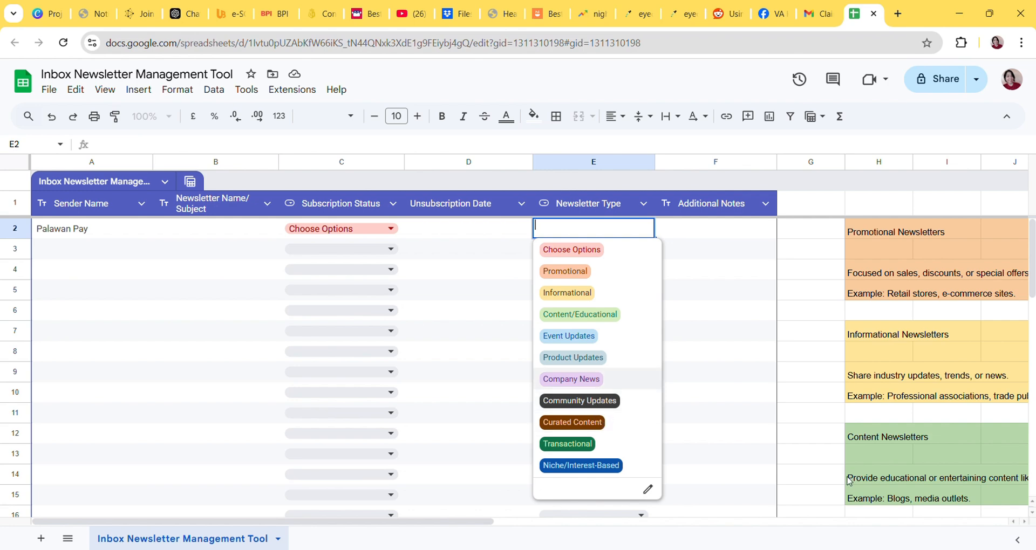
scroll(891, 380, down, 3)
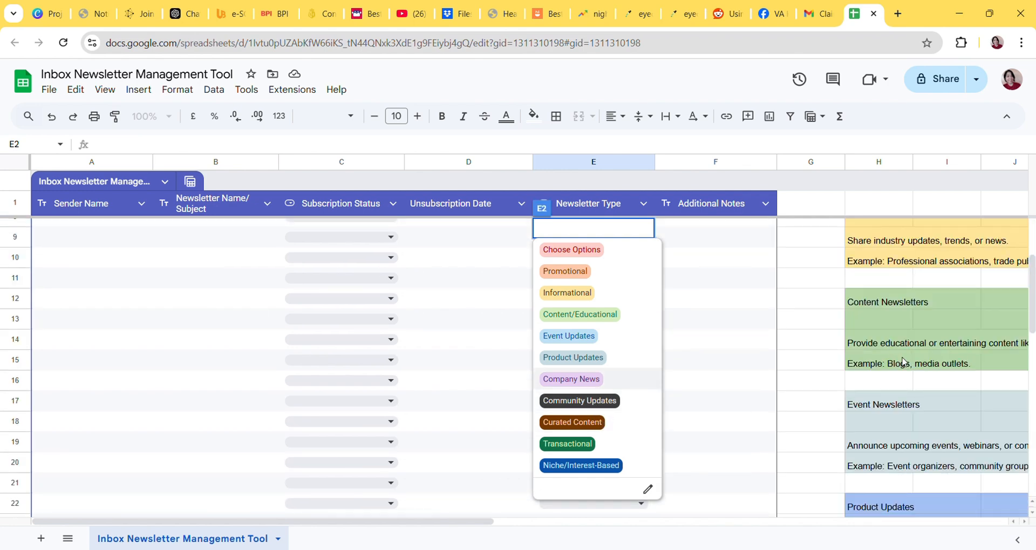
scroll(902, 361, down, 1)
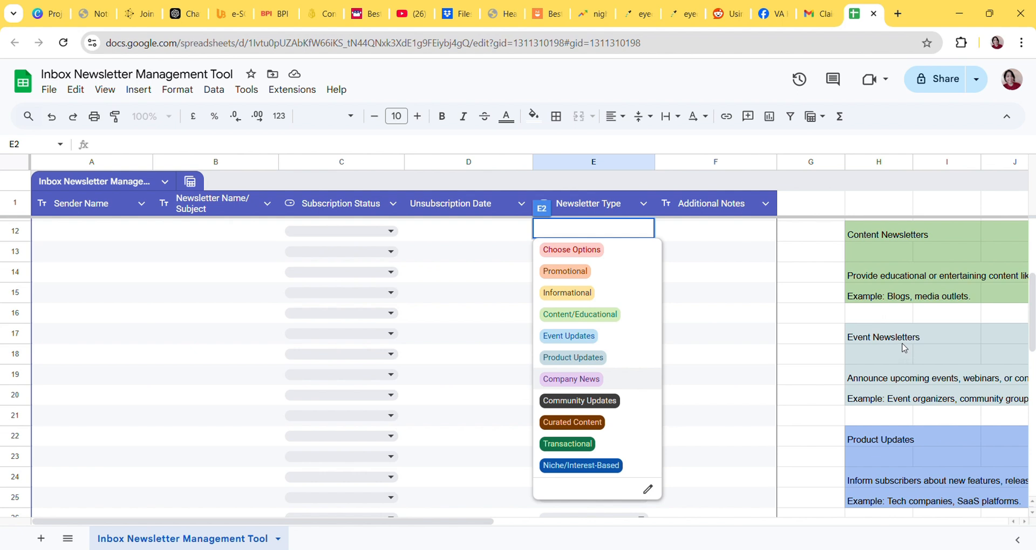
scroll(904, 348, down, 2)
scroll(601, 234, up, 6)
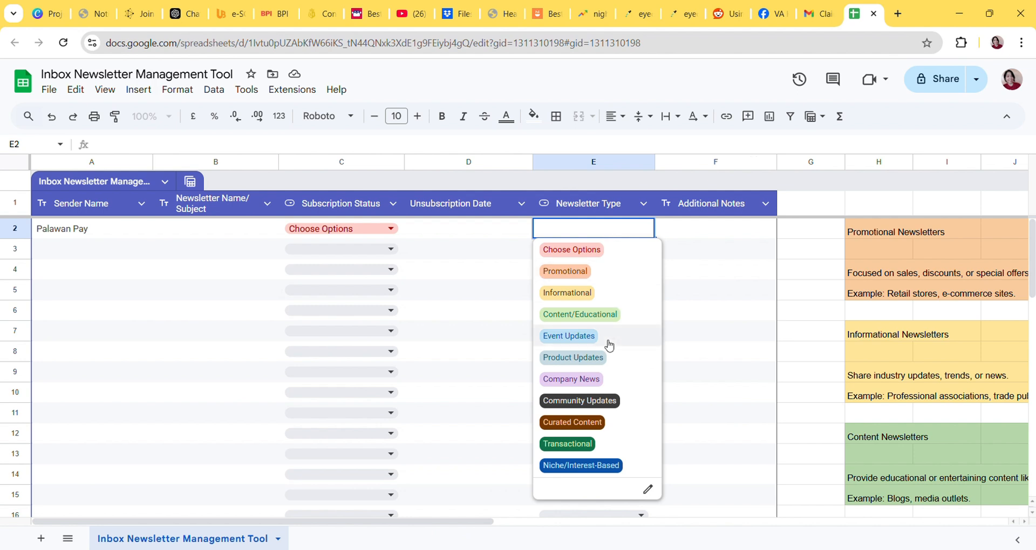
click(568, 273)
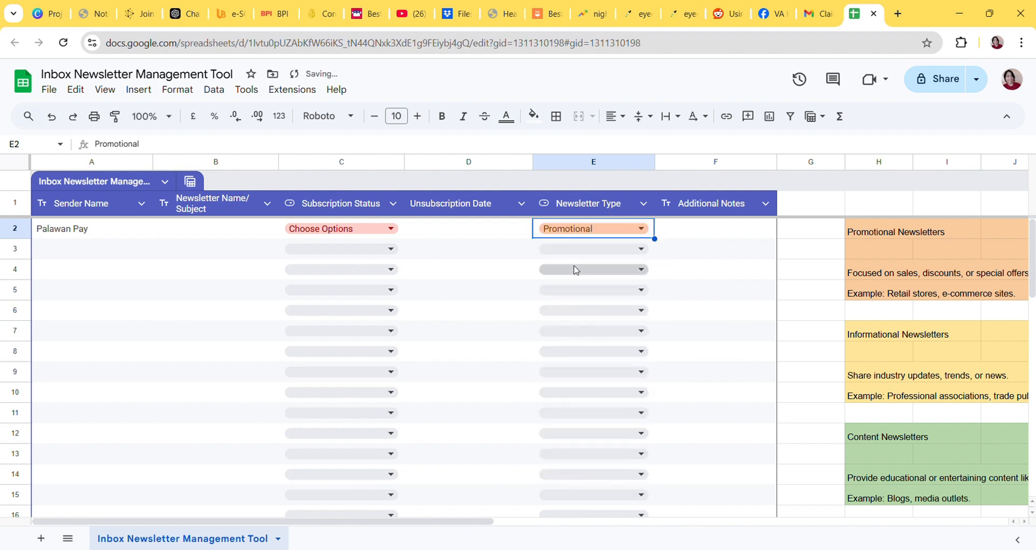
Enter Money Remittances as the additional note for Palawan Pay
click(696, 231)
double_click(699, 232)
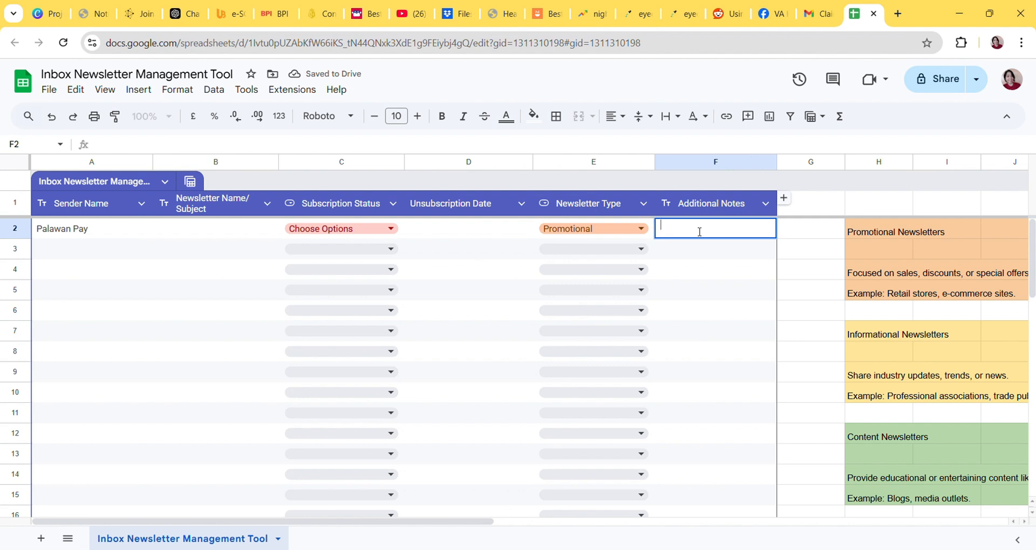
text(Money R)
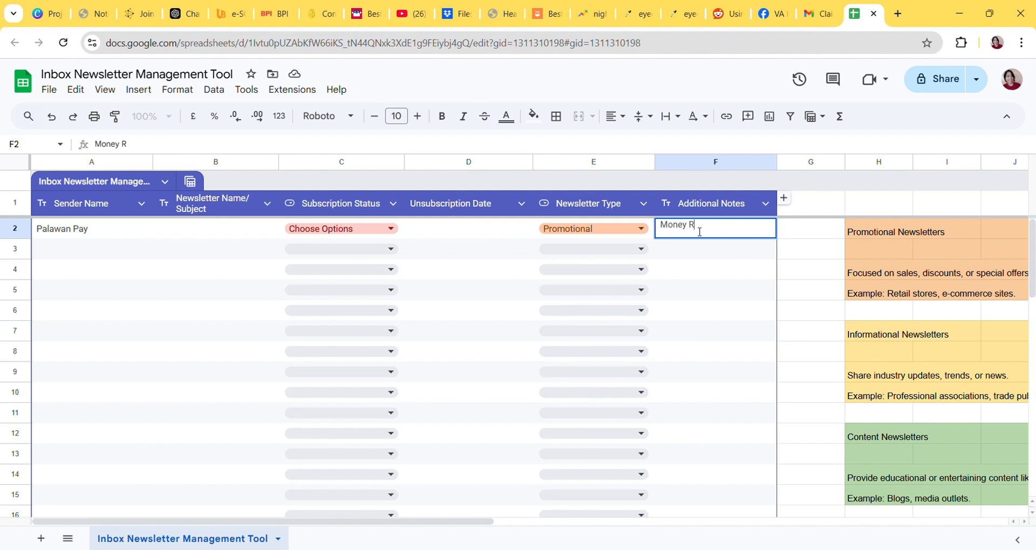
text(emittances)
Add Beauty Hub as the sender in row 3 with Beauty Tips as the newsletter name
click(77, 255)
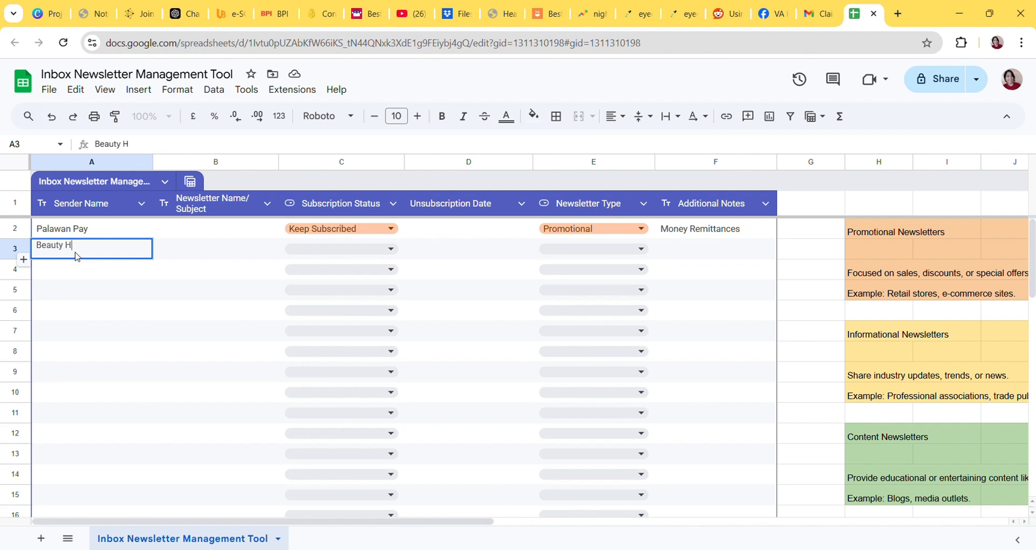
text(Beauty Hub)
click(220, 256)
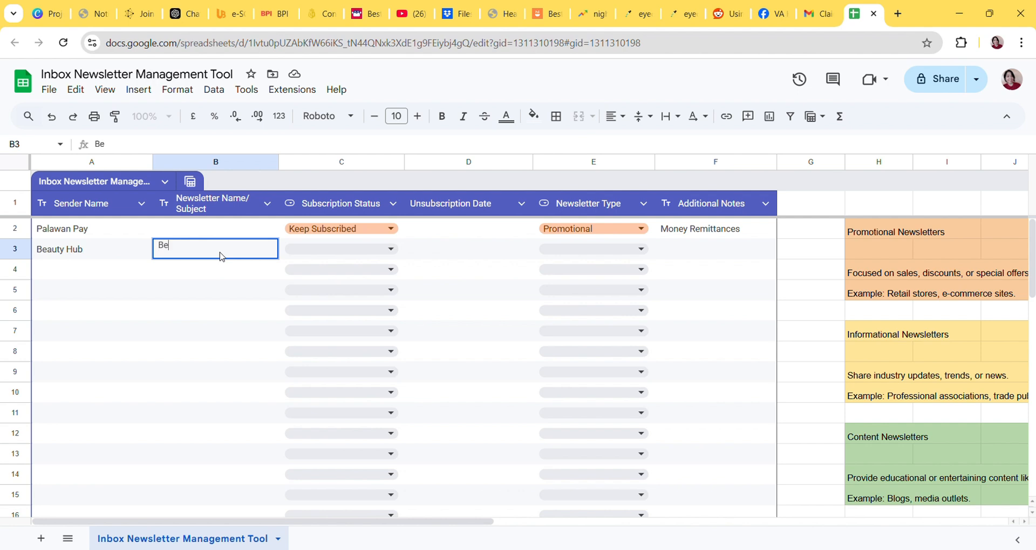
text(Beauty Tips)
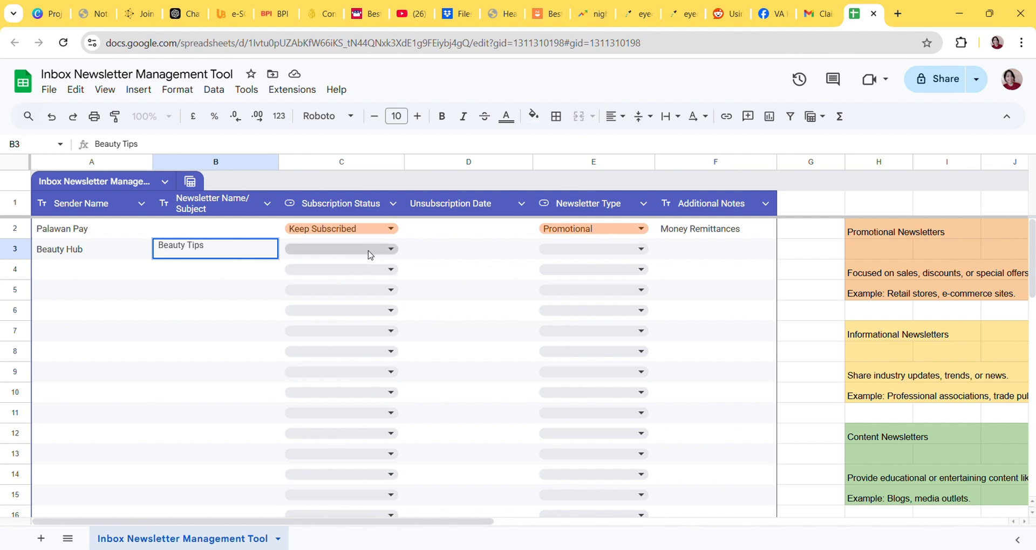
Set the newsletter type of the Beauty Hub entry to Product Updates
click(467, 253)
click(618, 253)
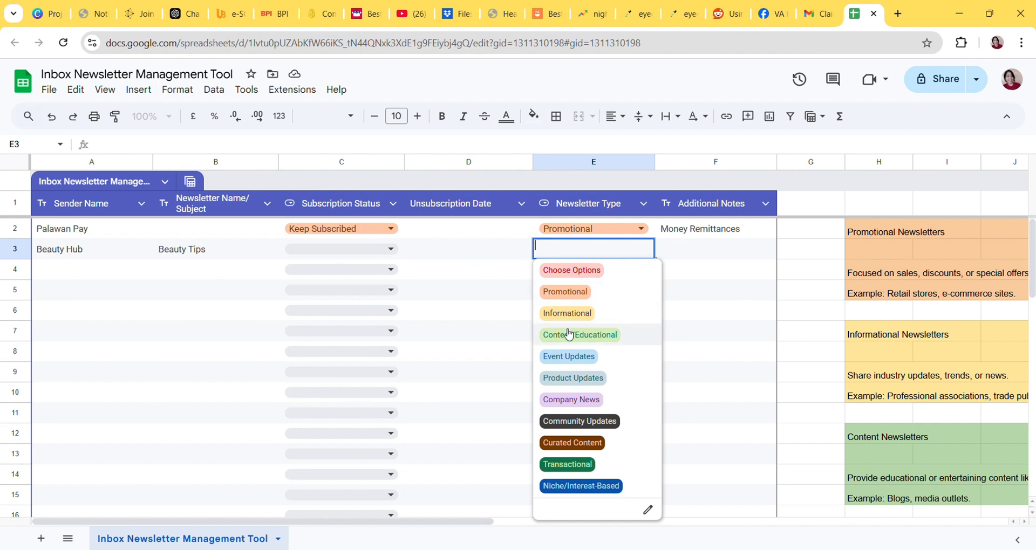
click(562, 380)
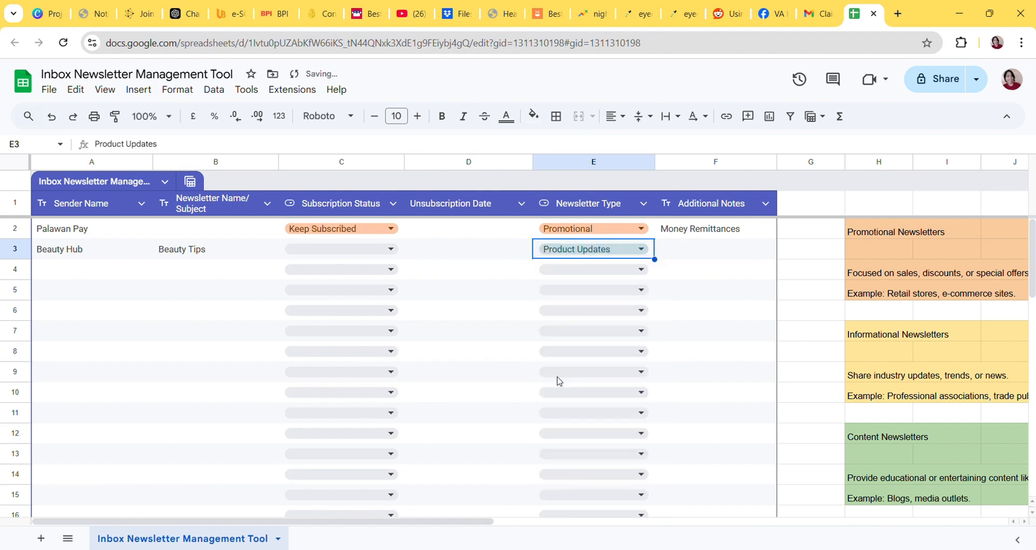
Enter Skin Care Updates as the additional note for Beauty Hub
click(678, 253)
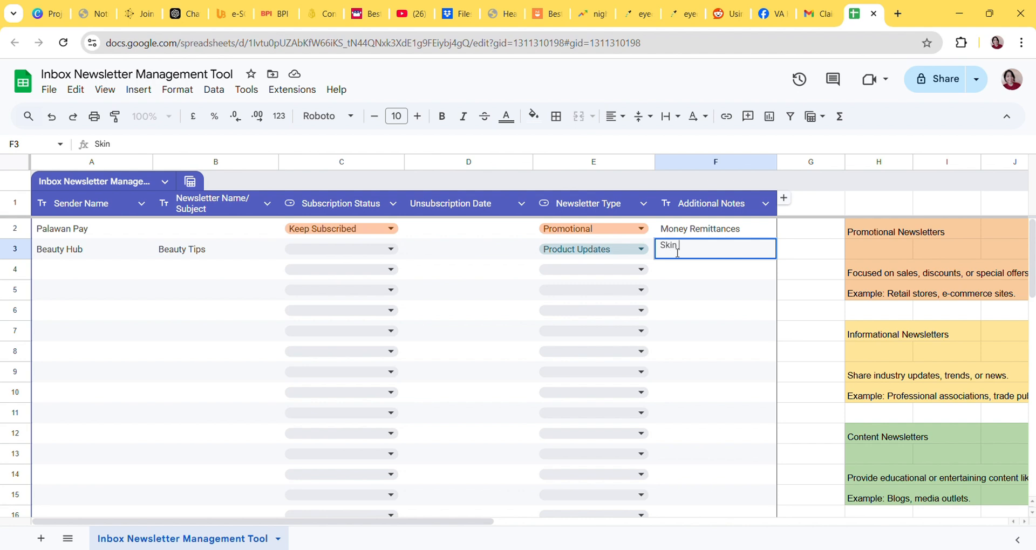
text(Skin Care Updates)
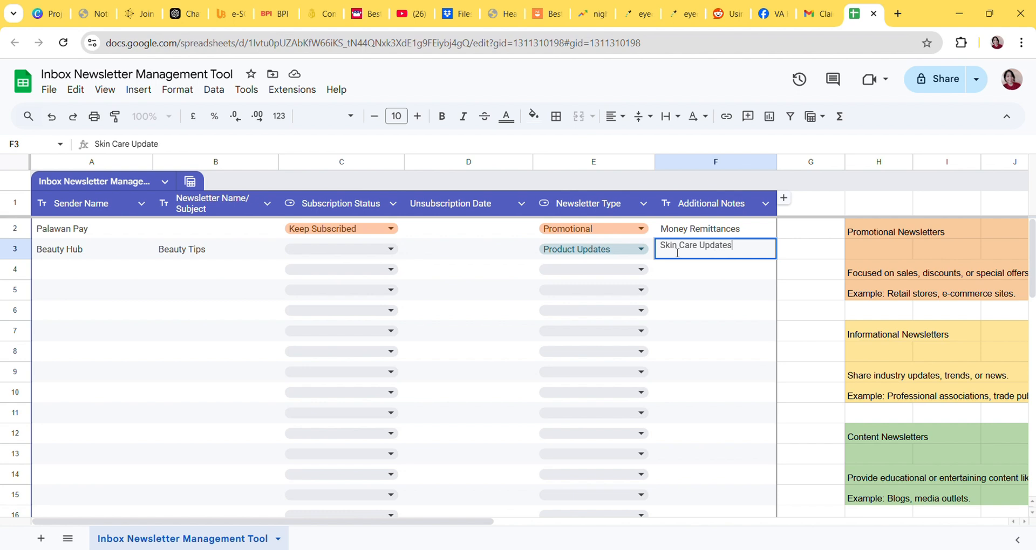
Set Beauty Hub's subscription status to Unsubscribe and its unsubscription date to 02/15/2025
click(338, 253)
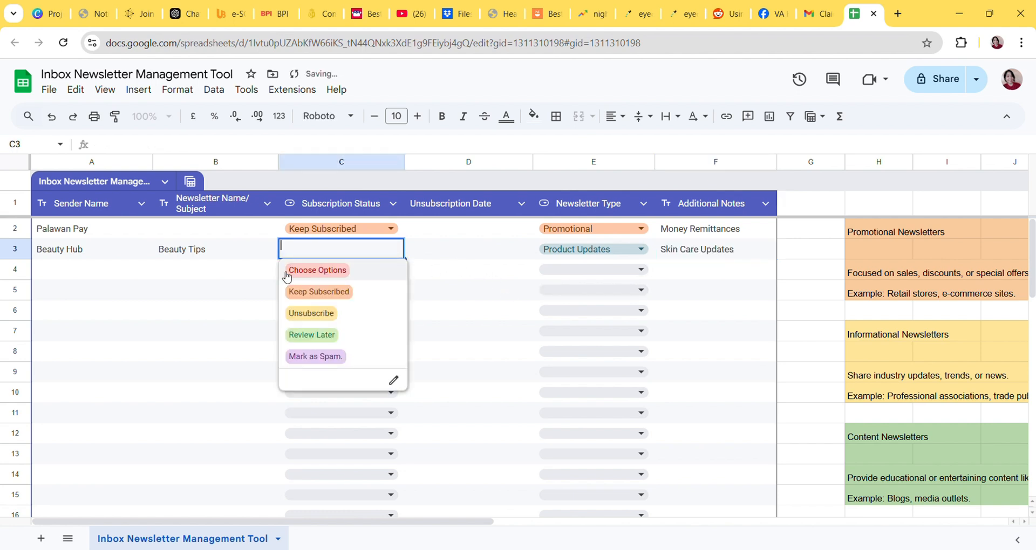
click(311, 313)
double_click(456, 254)
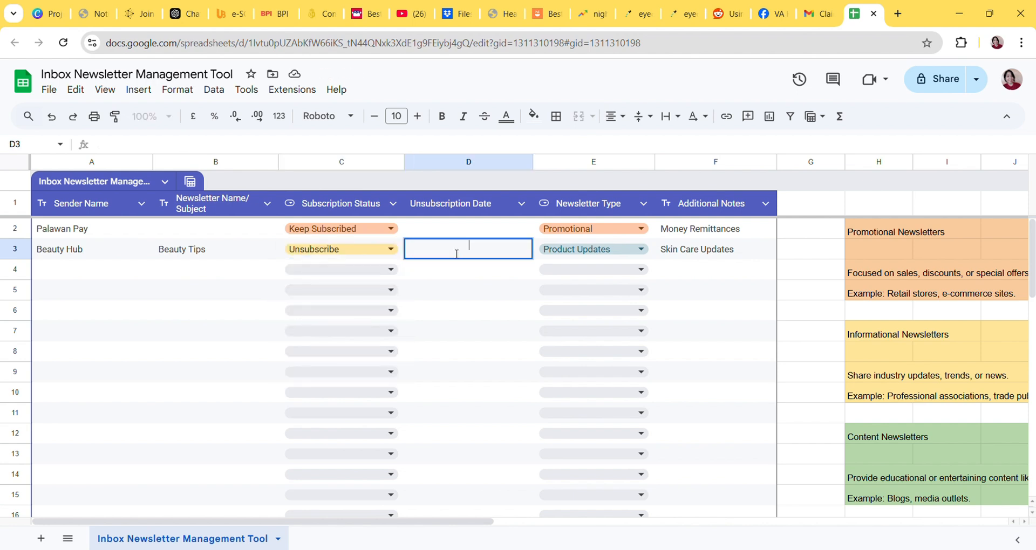
text(02/15/2025)
key(Return)
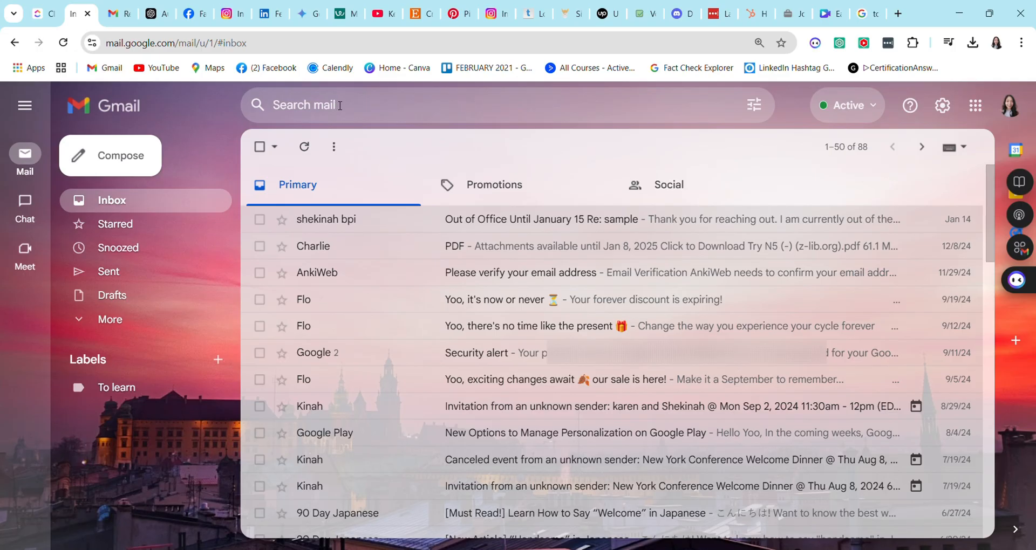
Switch to Gmail and run an advanced search for mail containing the words older_than:6m
click(340, 105)
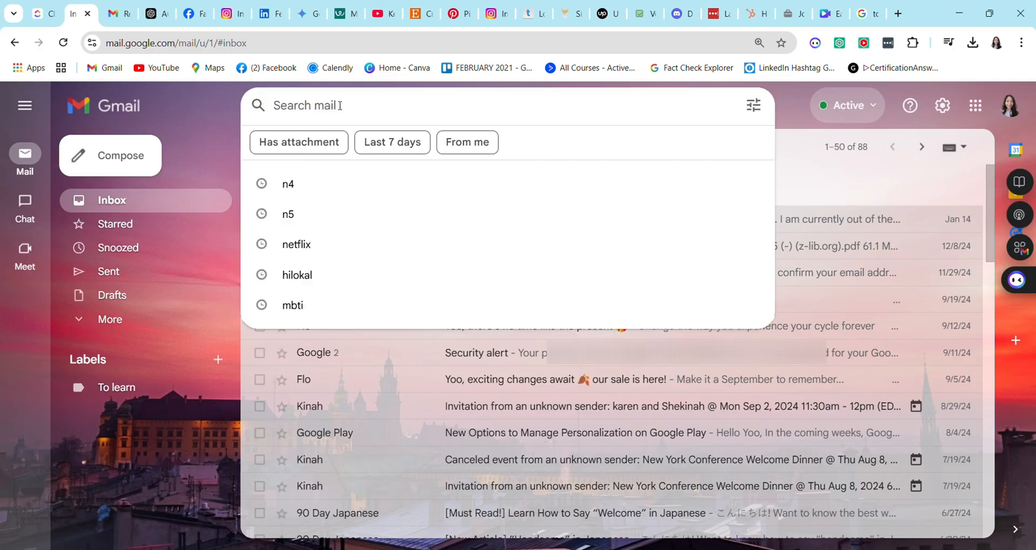
click(753, 105)
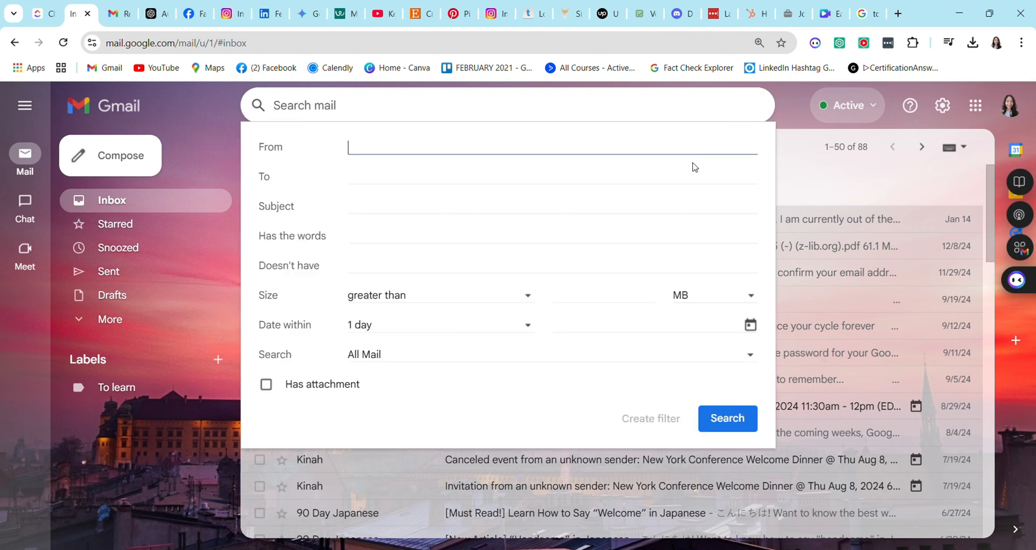
click(399, 238)
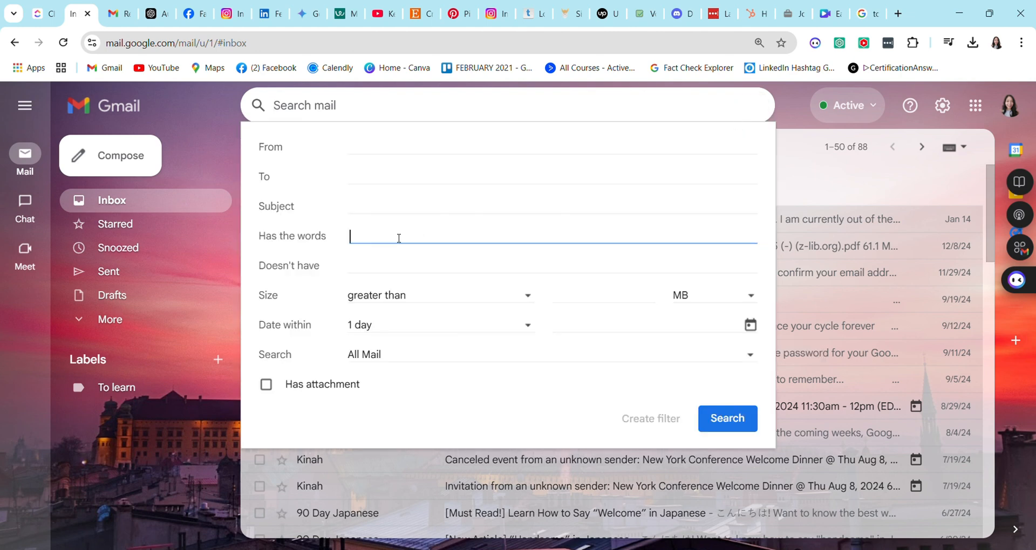
text(older_t)
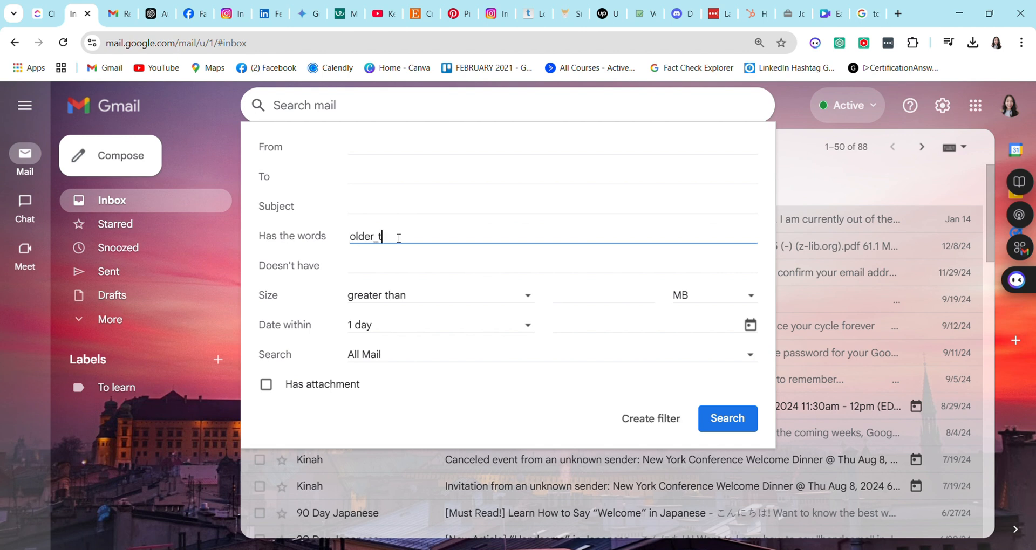
text(han:)
text(6m)
click(726, 424)
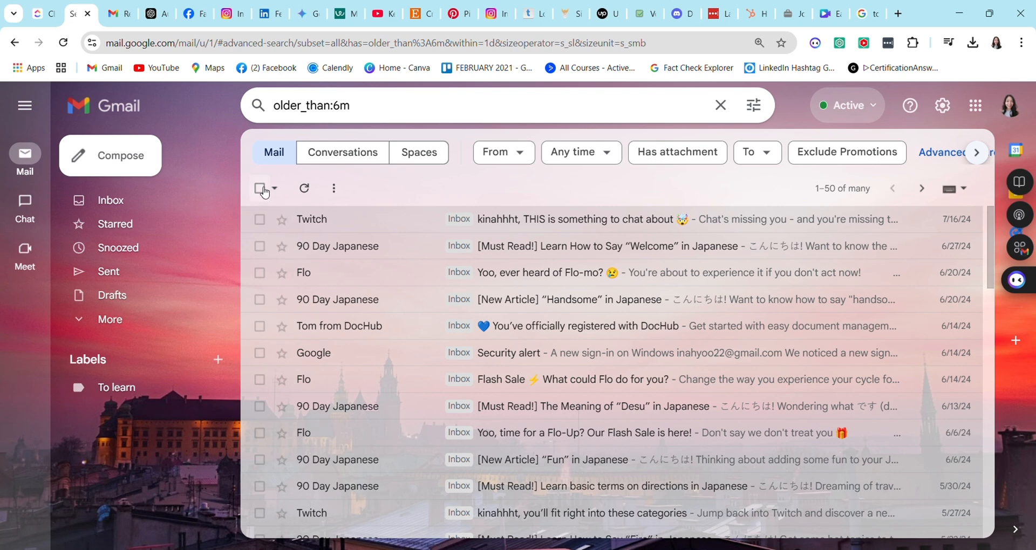
Select all conversations on the first page of the older_than:6m results and archive them
click(259, 189)
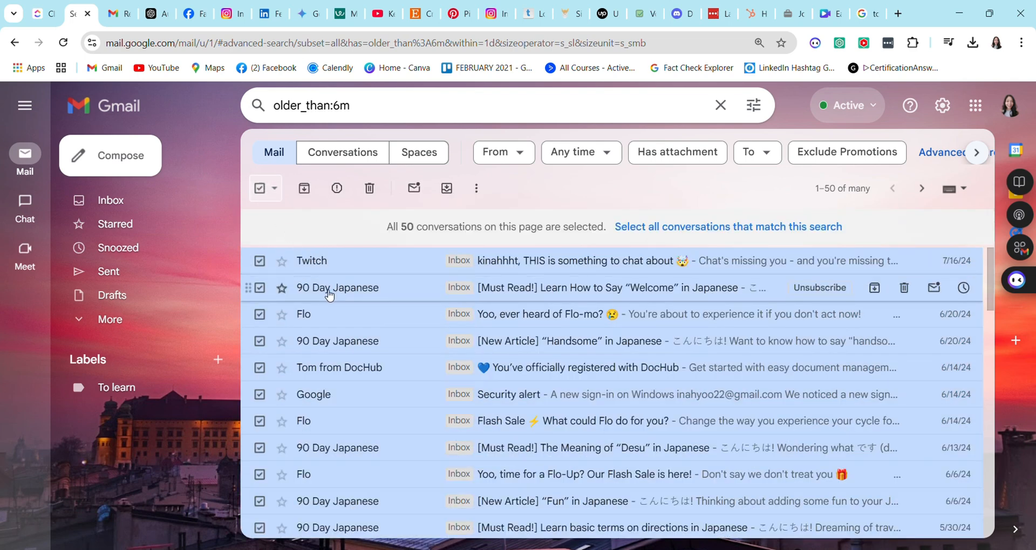
scroll(336, 306, down, 3)
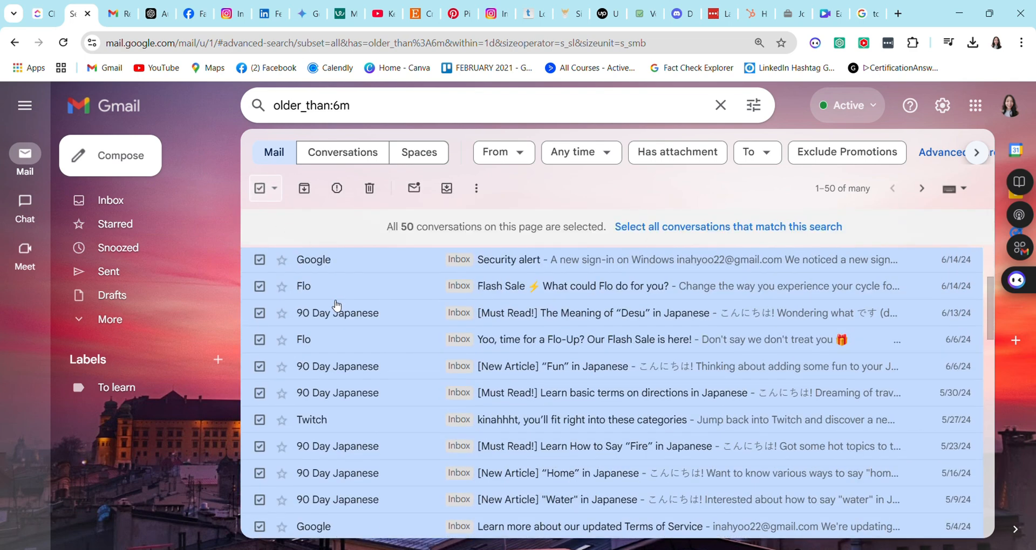
scroll(336, 306, up, 3)
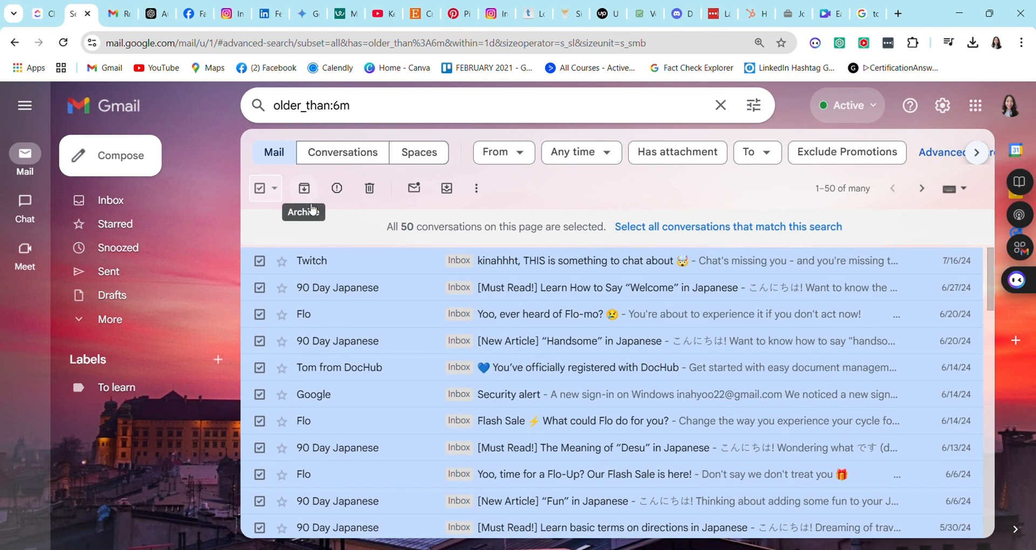
click(305, 190)
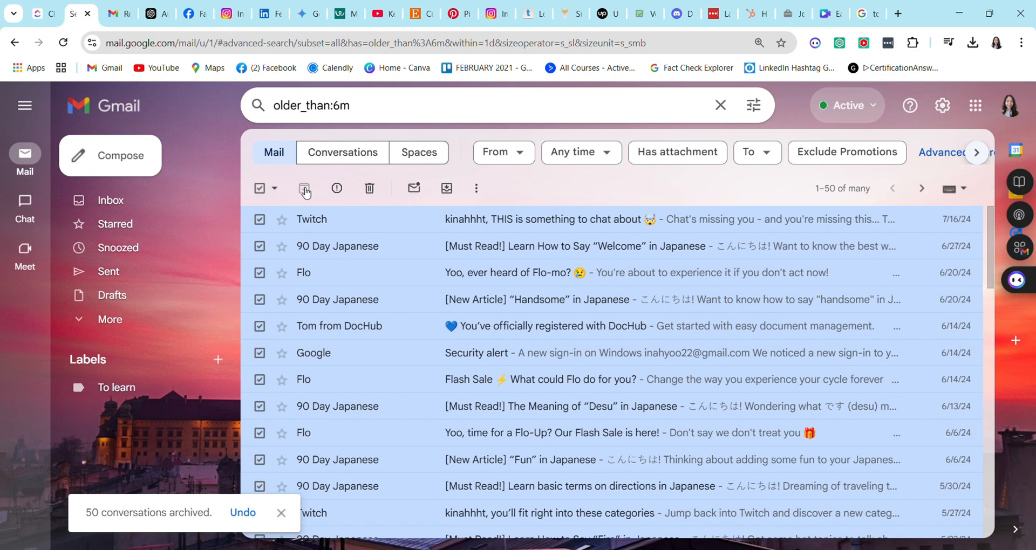
Open the All Mail folder and look through its messages for the archived emails
click(110, 319)
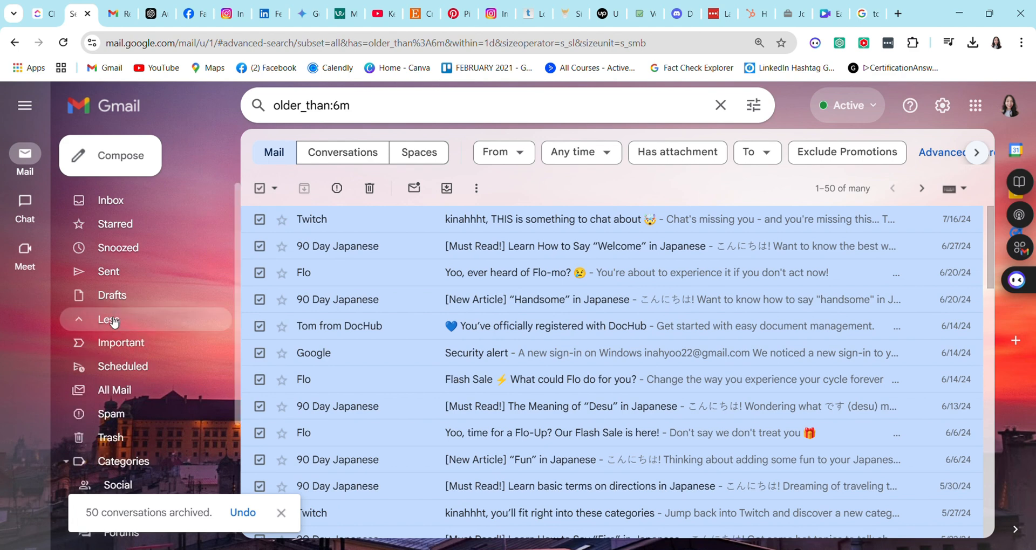
scroll(162, 330, down, 1)
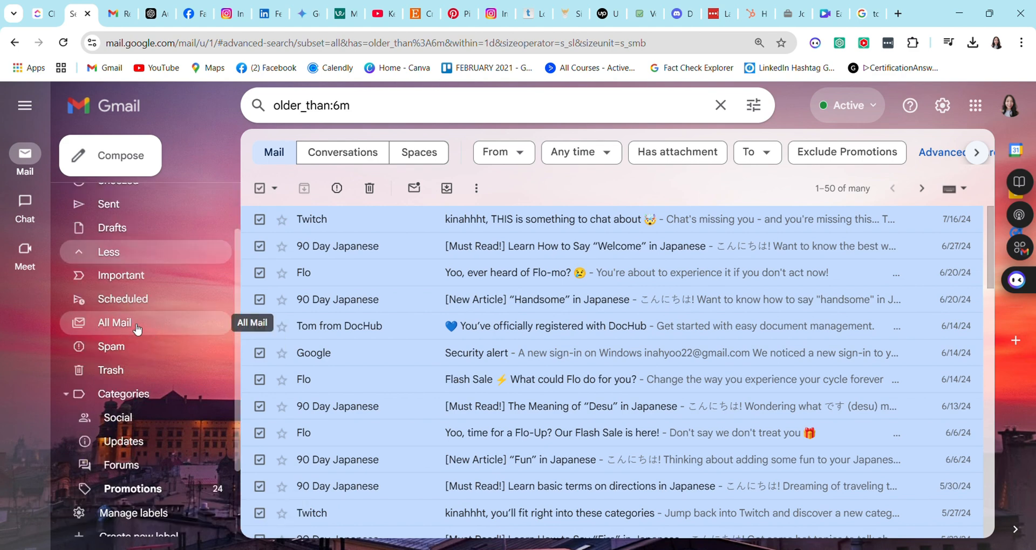
click(137, 328)
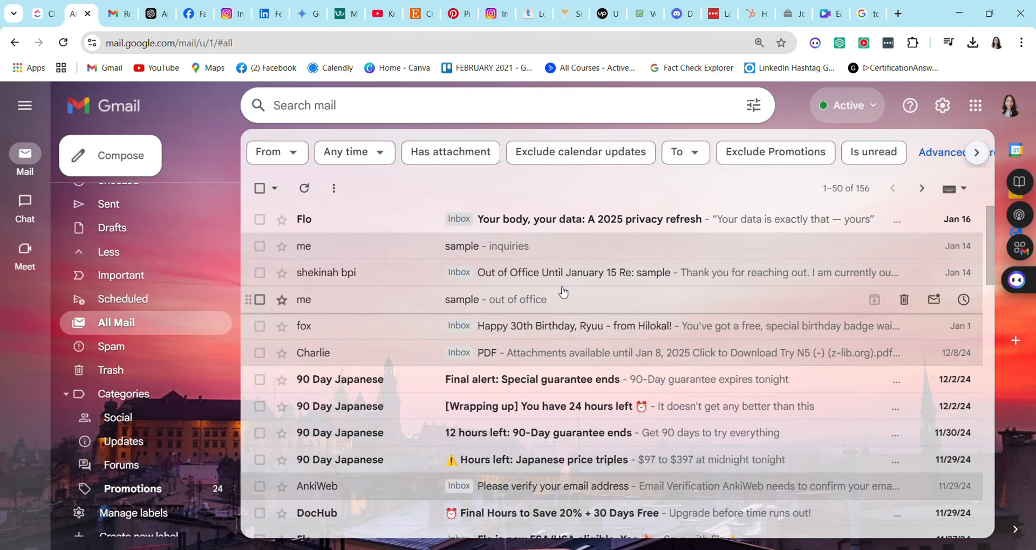
scroll(555, 289, down, 3)
scroll(554, 284, down, 3)
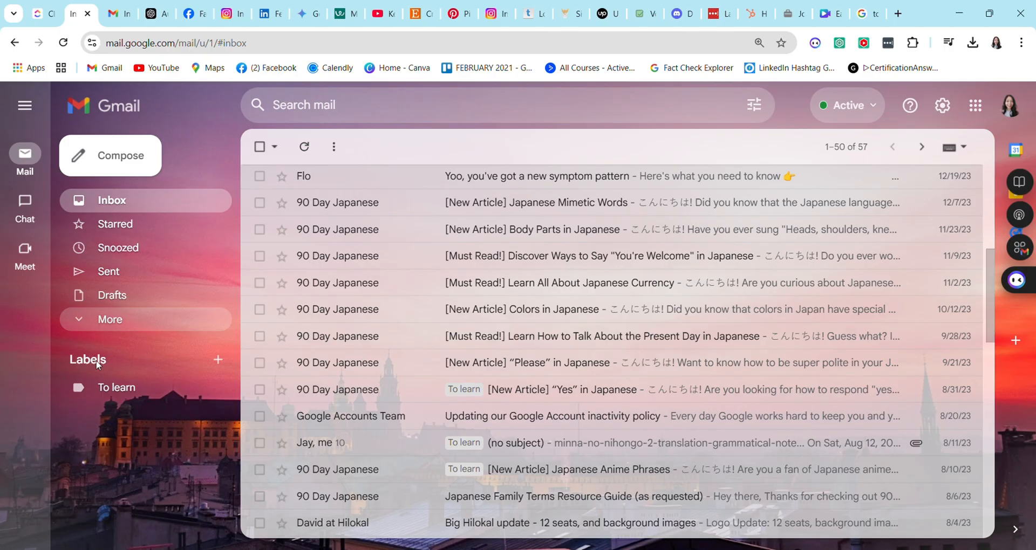
Create a new label named Language Invoices without nesting it under another label
click(220, 361)
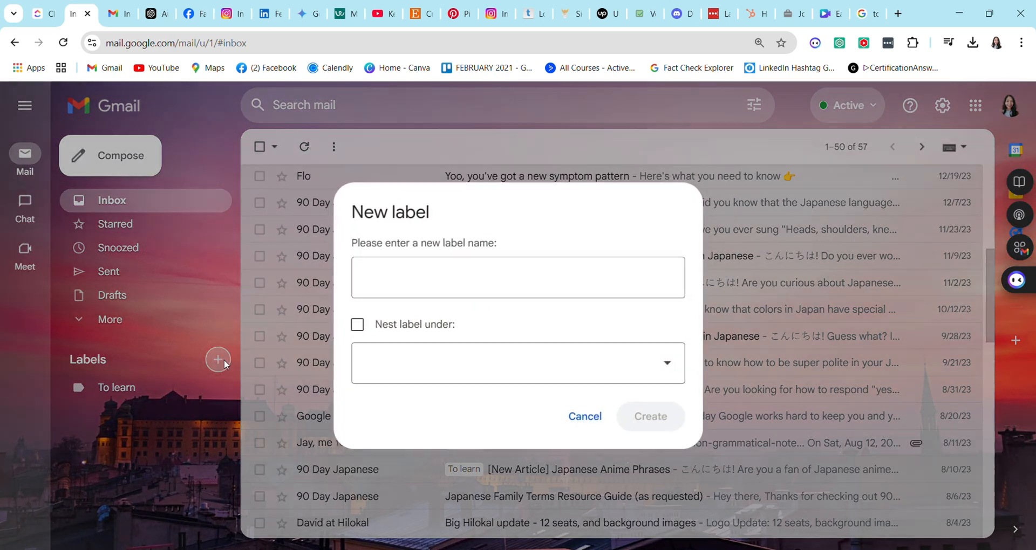
text(L)
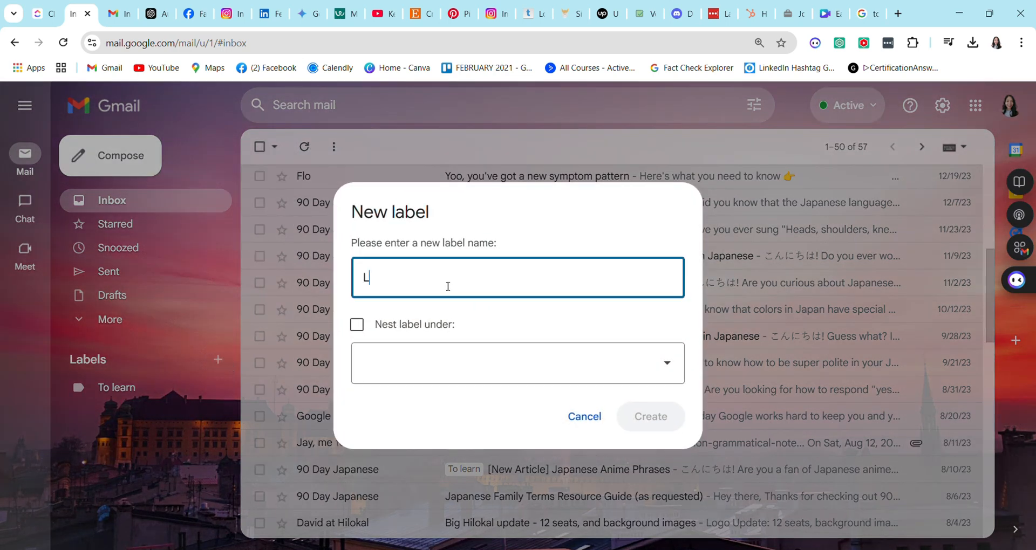
text(anguag)
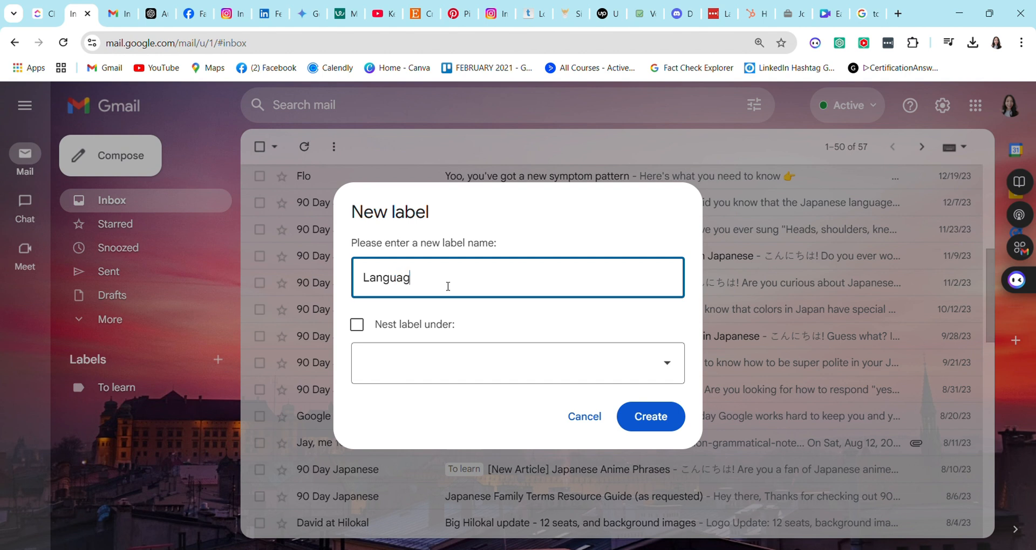
text(e Invoices)
click(649, 424)
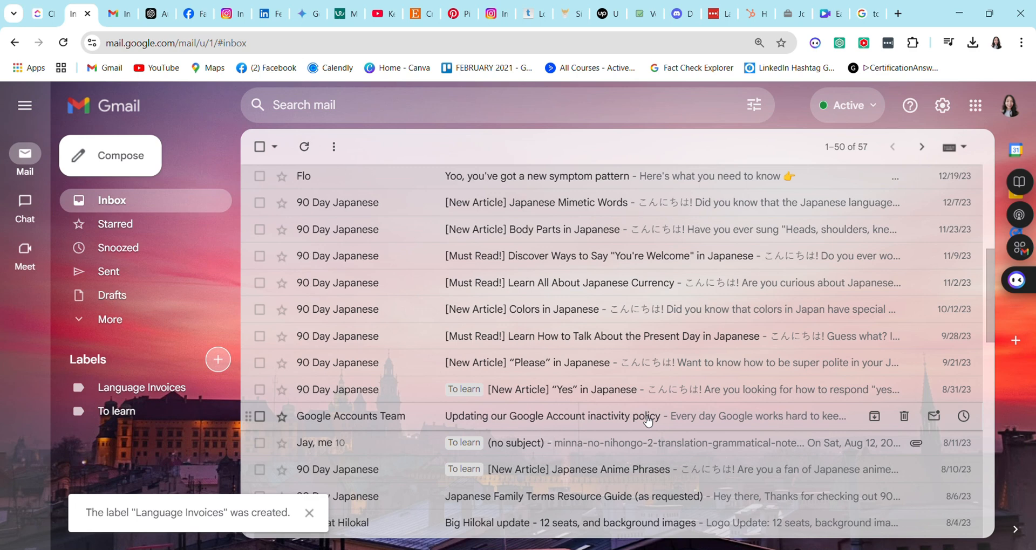
Search the mailbox for japanese
click(441, 112)
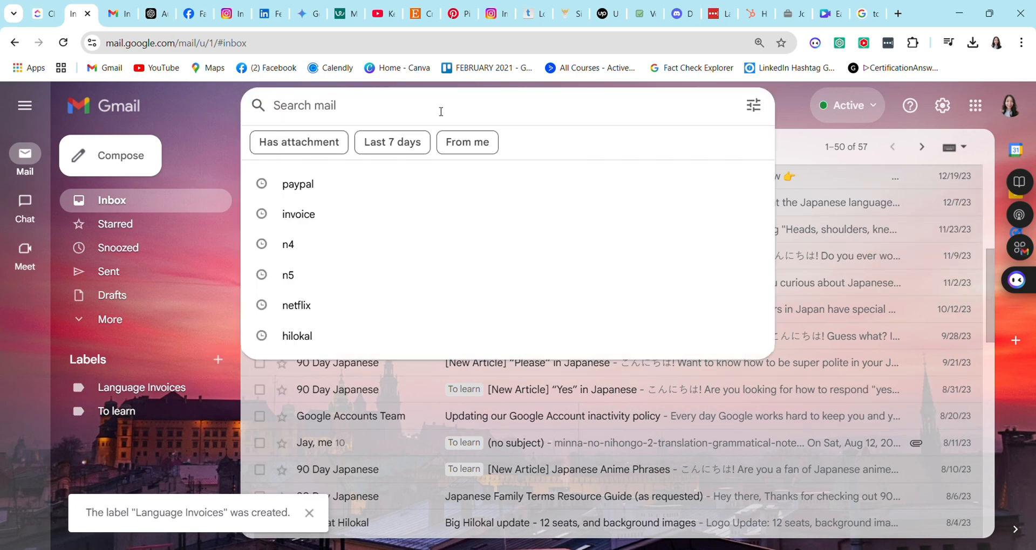
text(jaa)
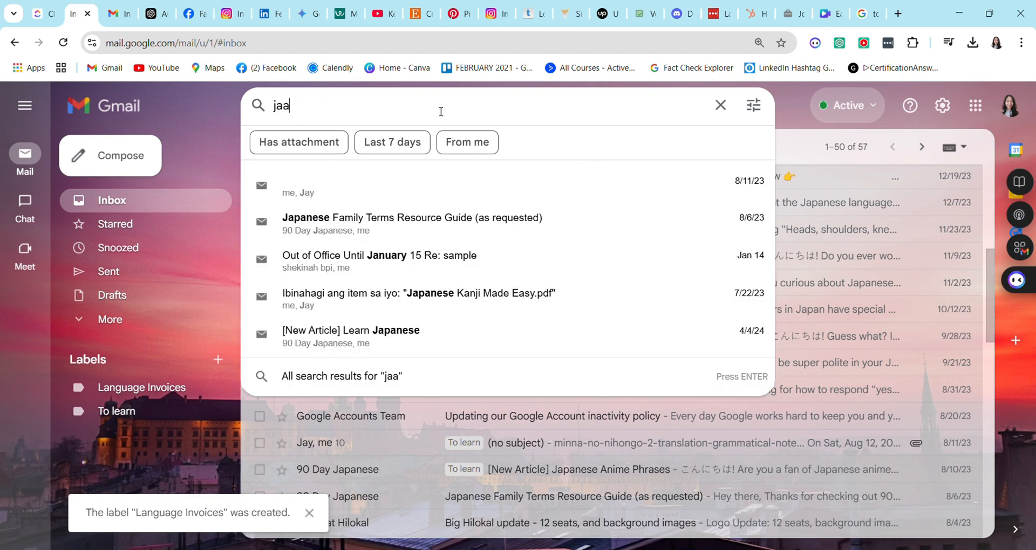
key(BackSpace)
text(panese)
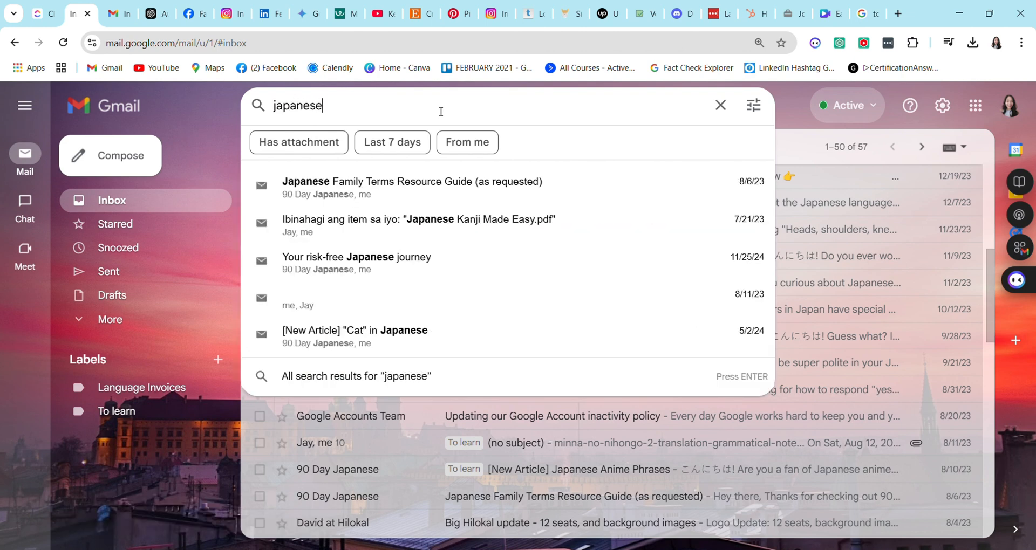
key(Return)
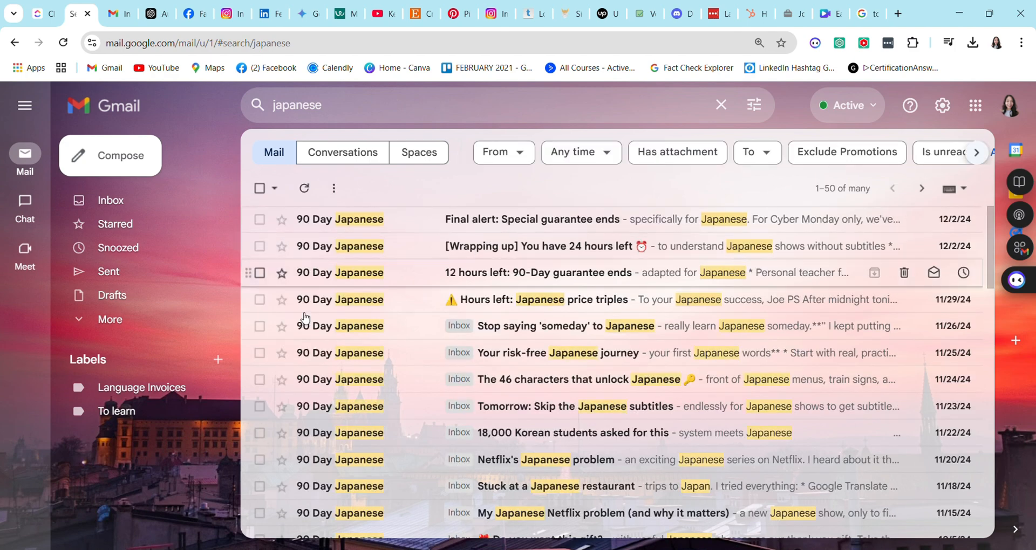
Add the four most recent 90 Day Japanese emails in the results to the Language Invoices label and open that label
click(260, 220)
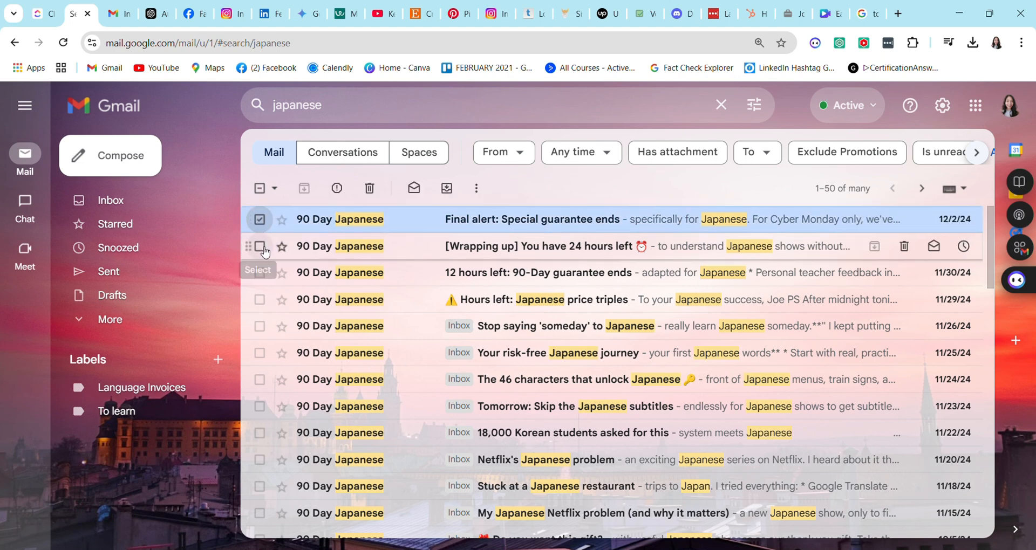
click(259, 246)
click(260, 273)
click(259, 299)
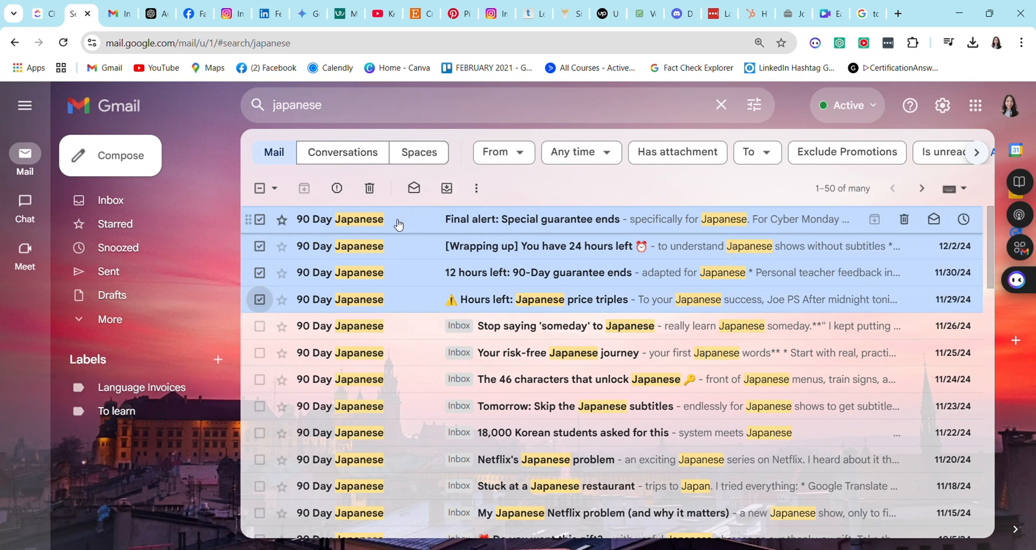
drag(400, 224, 145, 395)
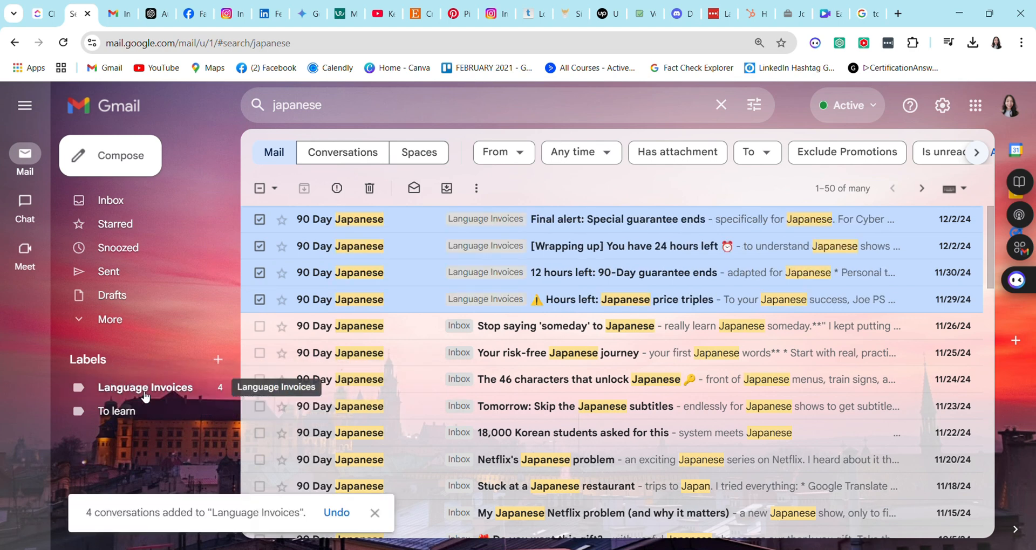
click(151, 388)
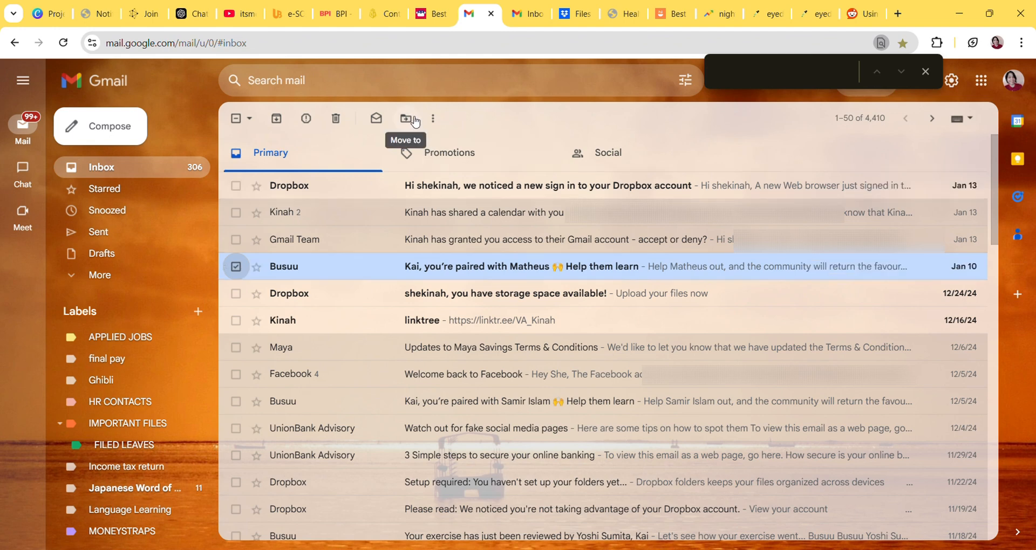
Create a new label named Receipts and apply it to the selected Busuu email from Jan 10
click(433, 118)
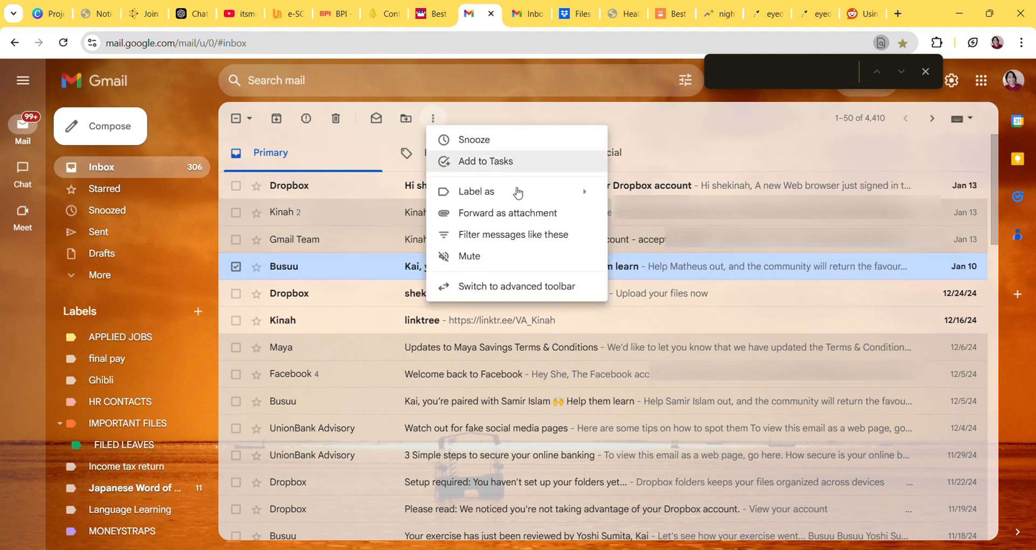
mouse_move(519, 193)
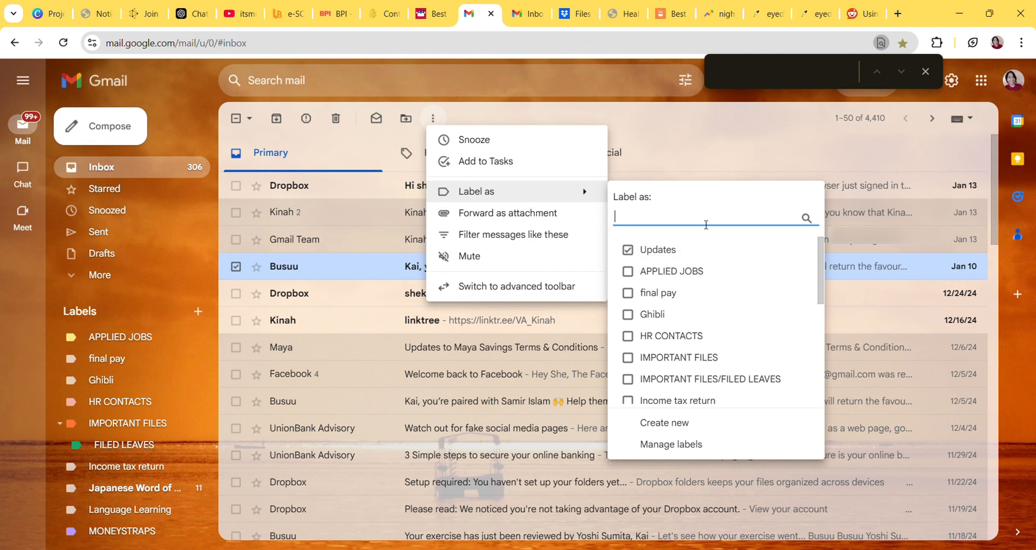
click(690, 428)
text(R)
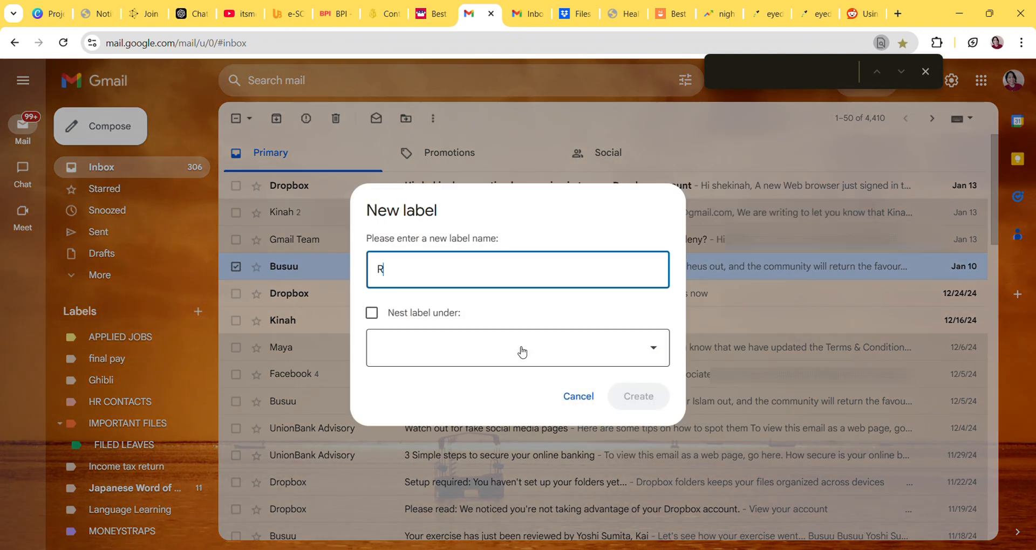
text(eceipts)
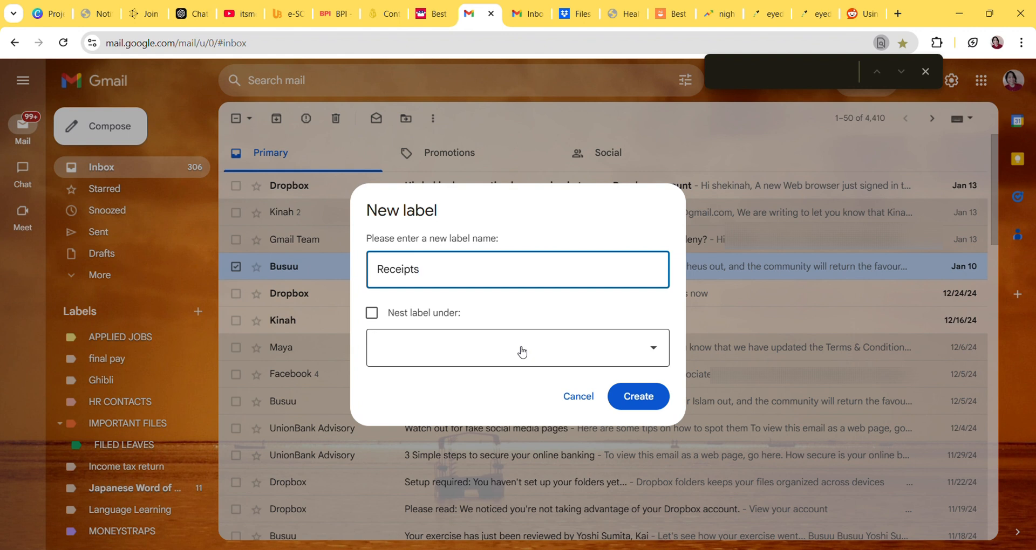
click(639, 405)
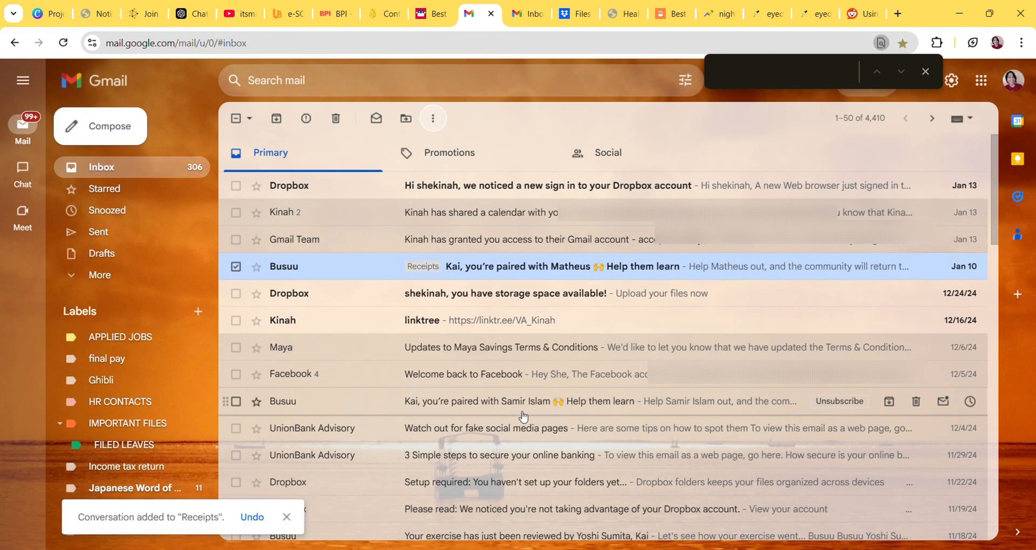
Set the color of the Receipts label to dark green
scroll(82, 503, down, 3)
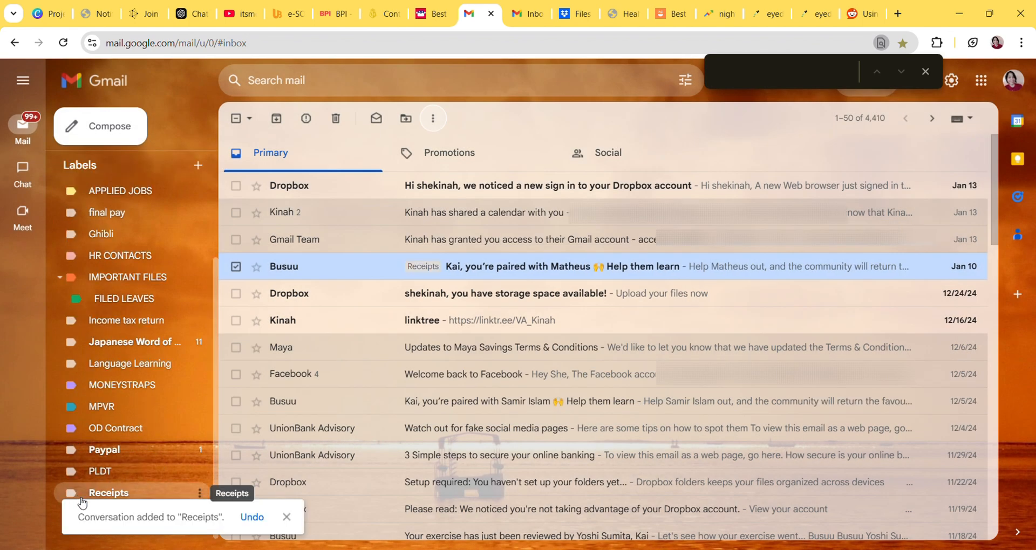
click(201, 494)
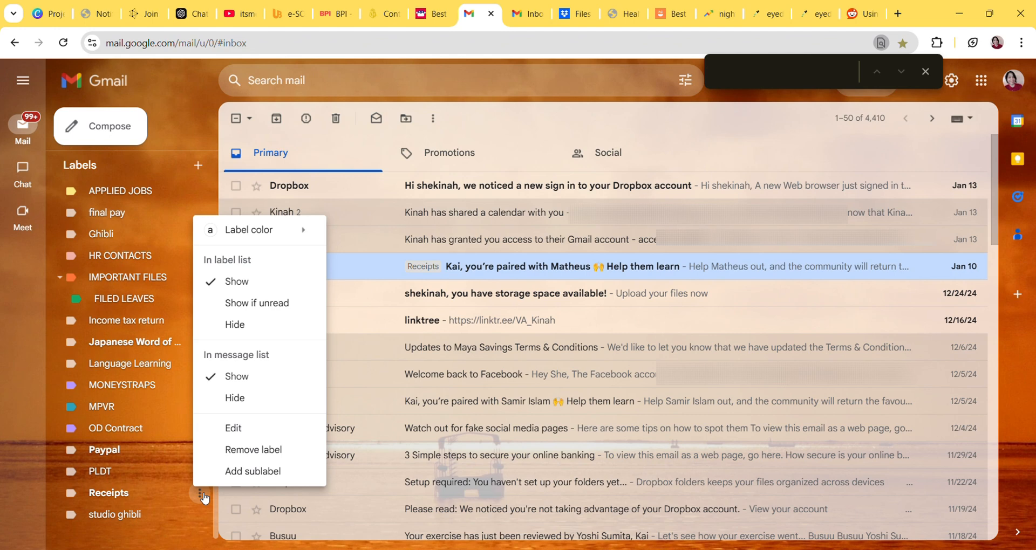
mouse_move(248, 240)
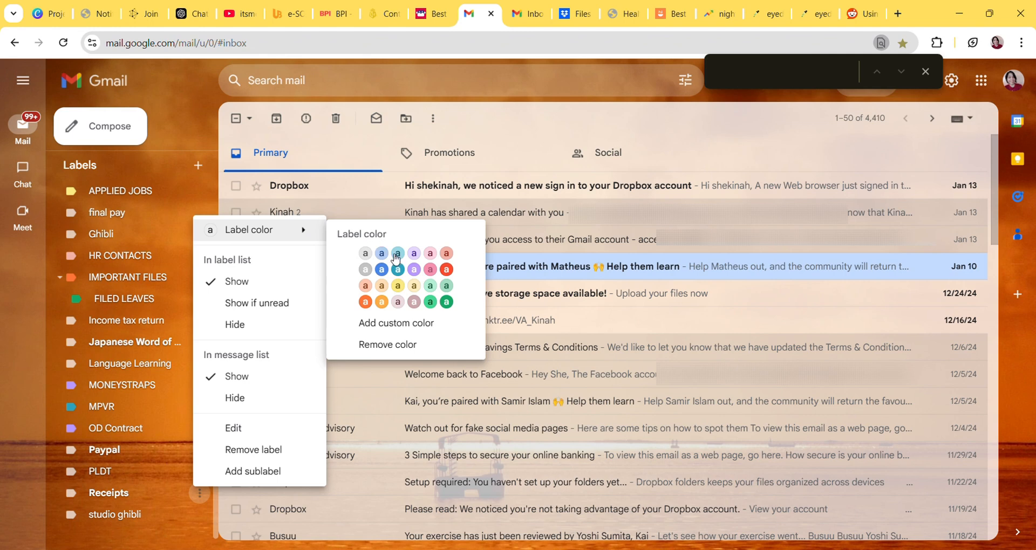
click(450, 305)
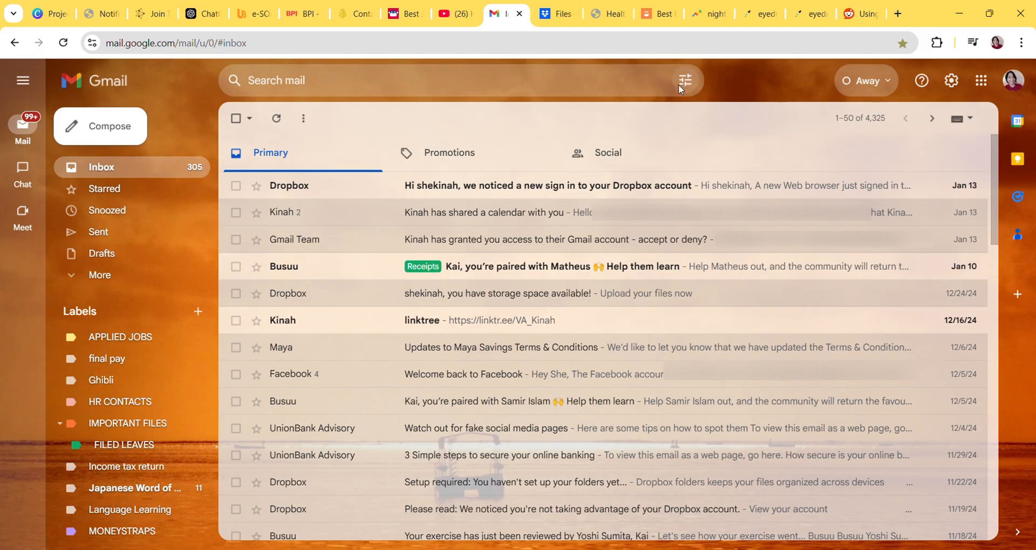
Start a new mail filter for messages from the suggested sender's email address
click(683, 81)
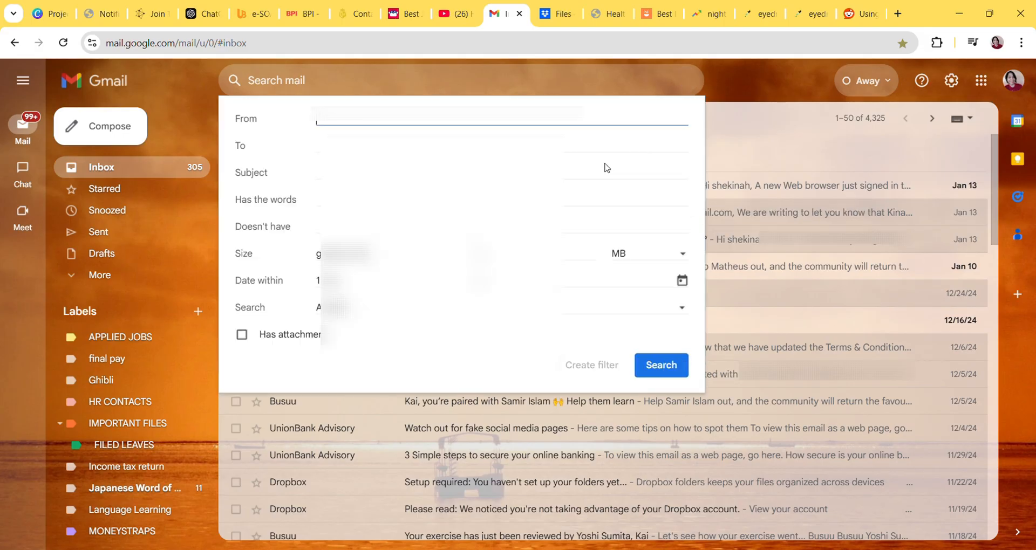
click(561, 125)
text(sha)
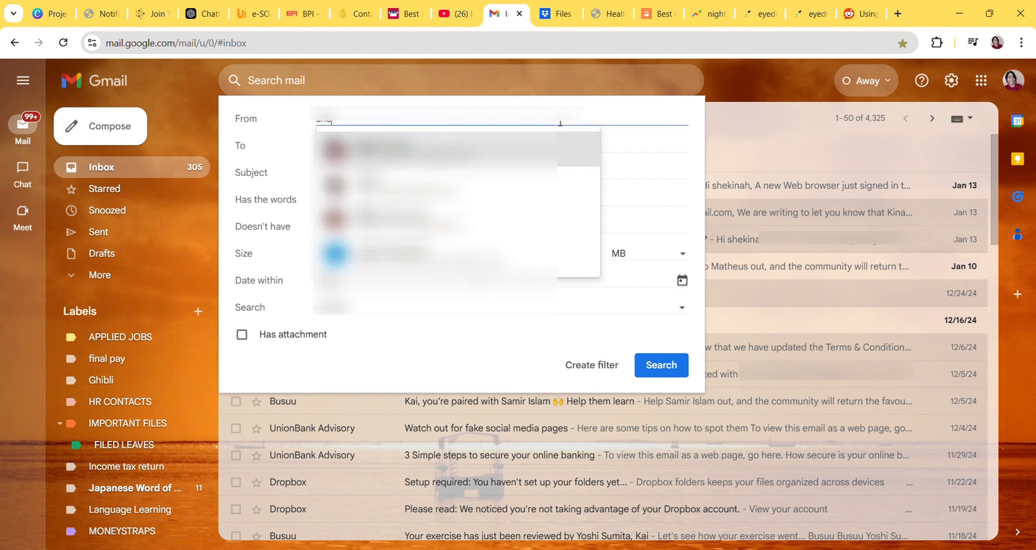
key(Return)
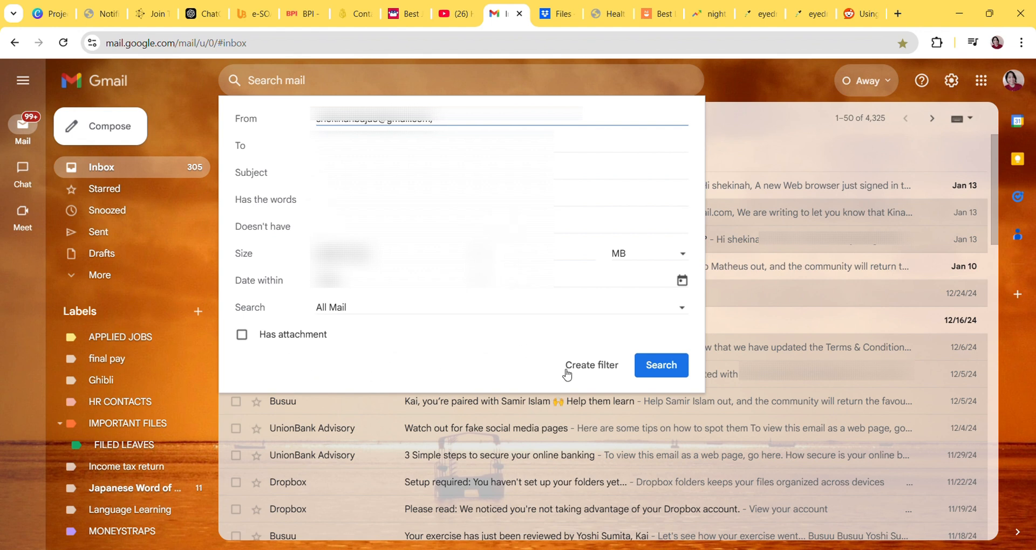
click(596, 370)
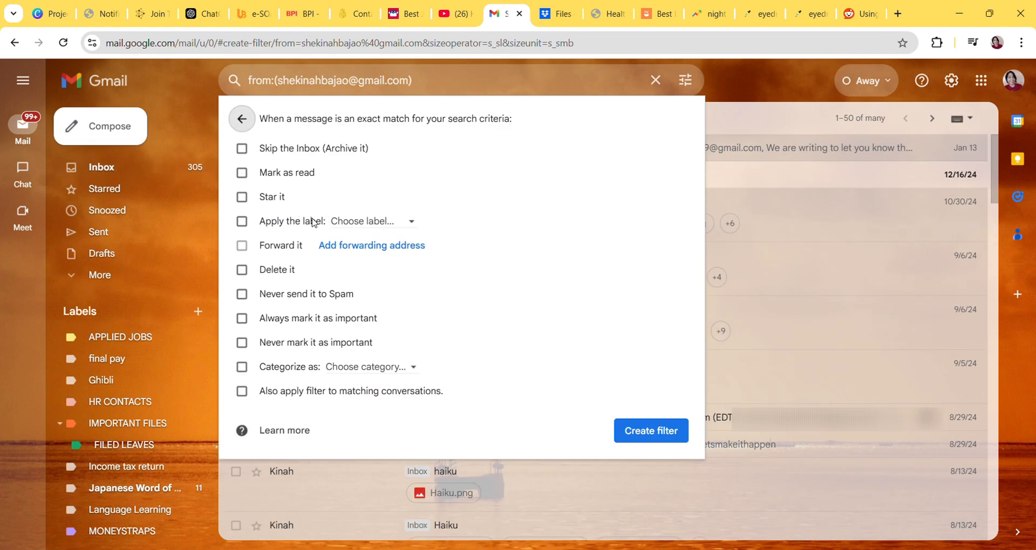
Have the filter apply a newly created label named Urgent Tasks, without nesting the label
click(373, 223)
scroll(390, 263, down, 2)
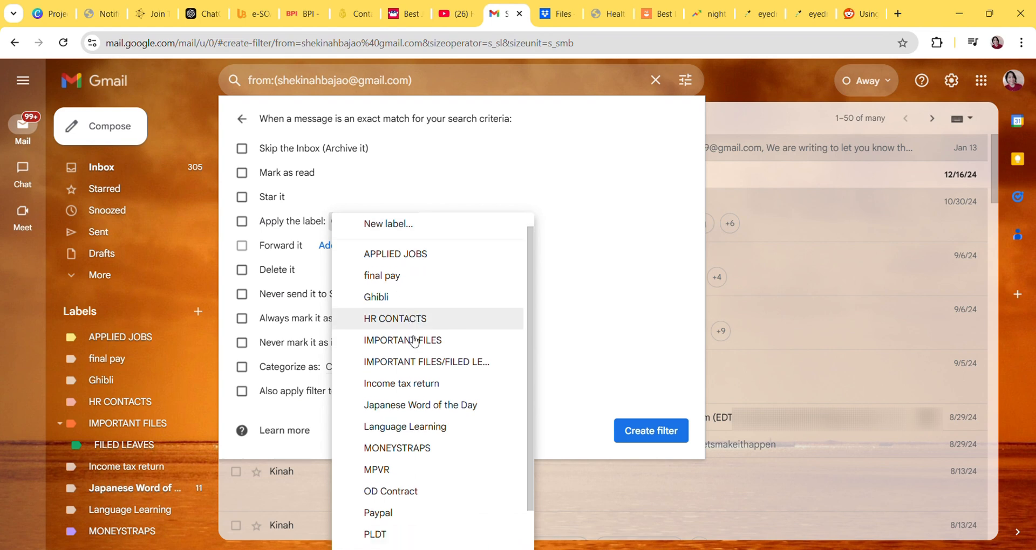
scroll(416, 343, up, 2)
click(391, 258)
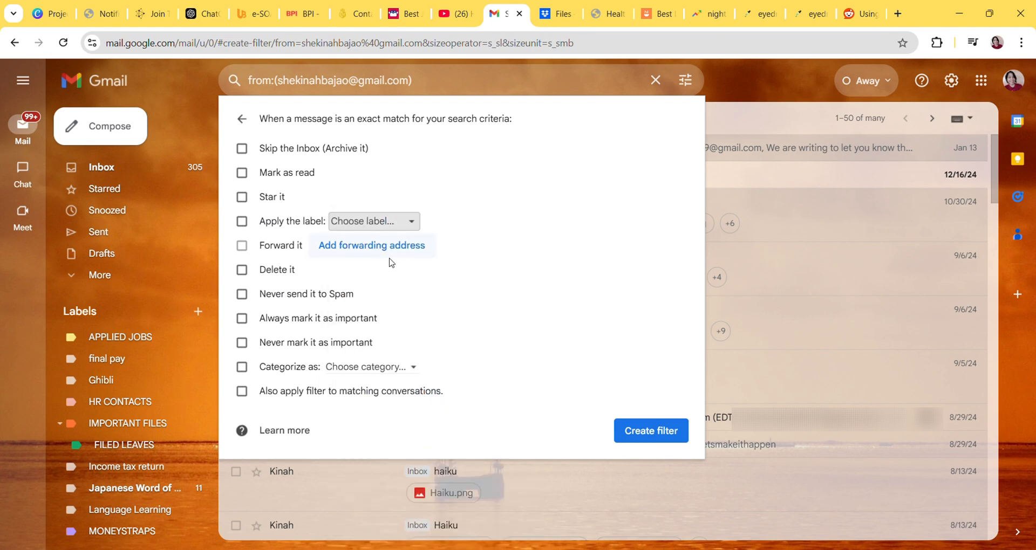
text(U)
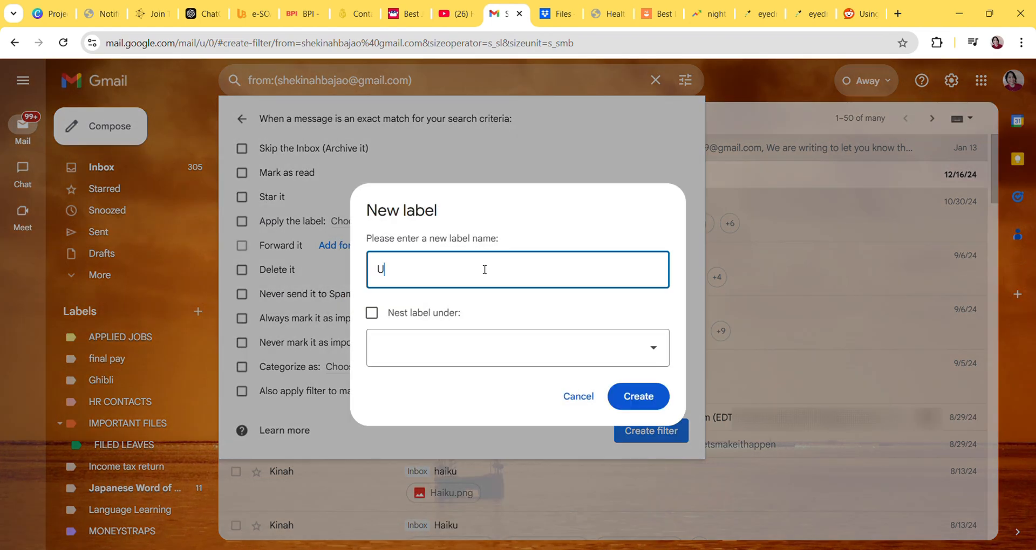
text(rgent Tasks)
click(637, 397)
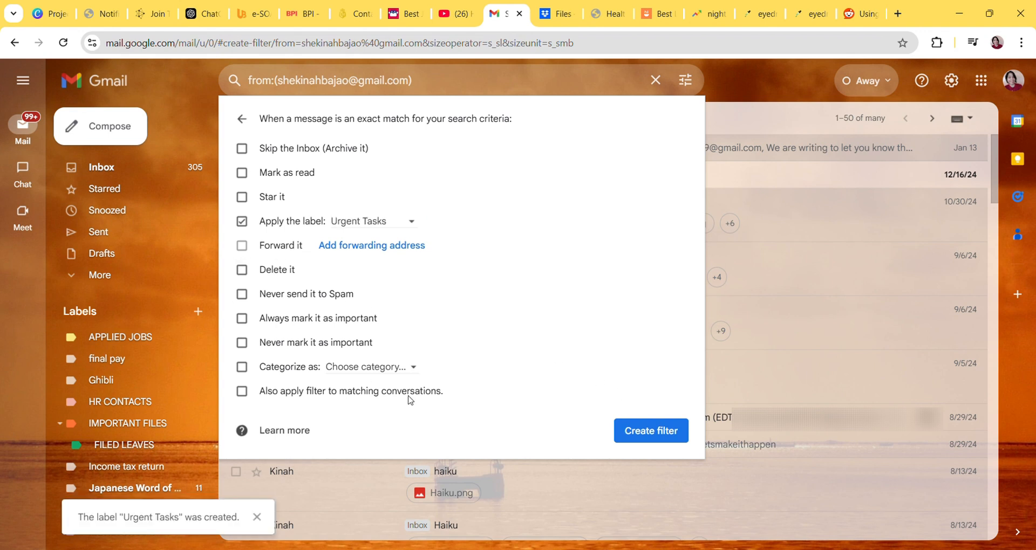
Categorize the filtered messages as Primary and create the filter
click(414, 368)
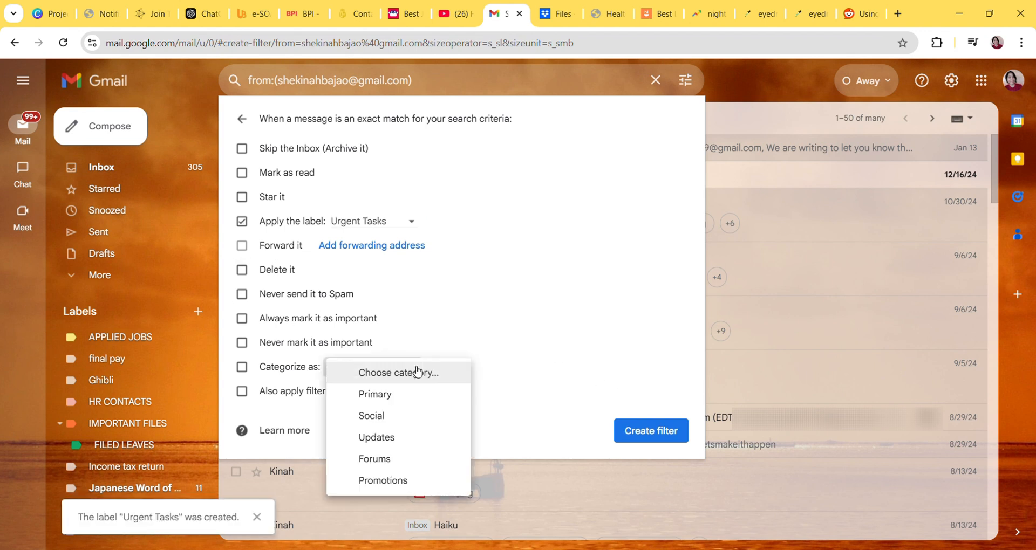
click(379, 397)
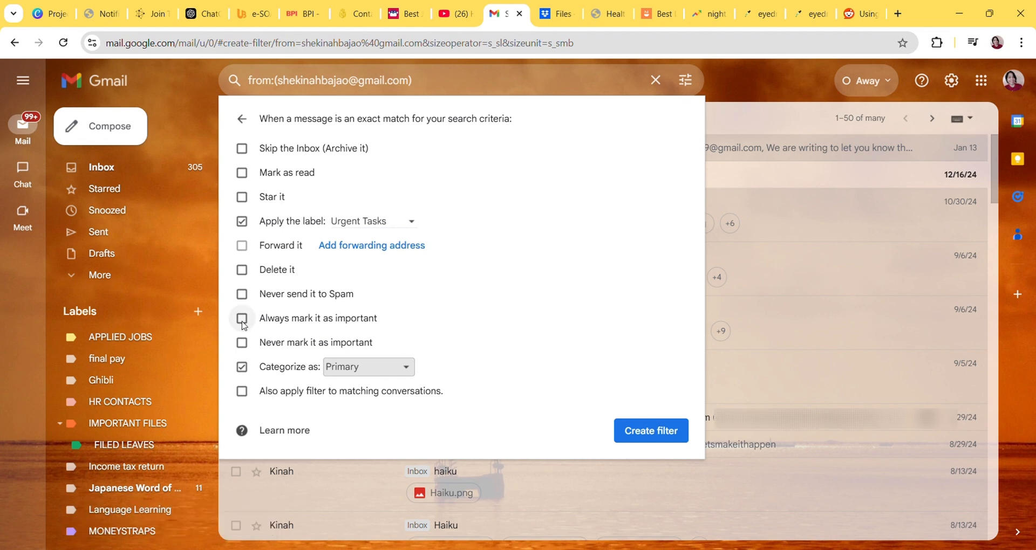
click(653, 431)
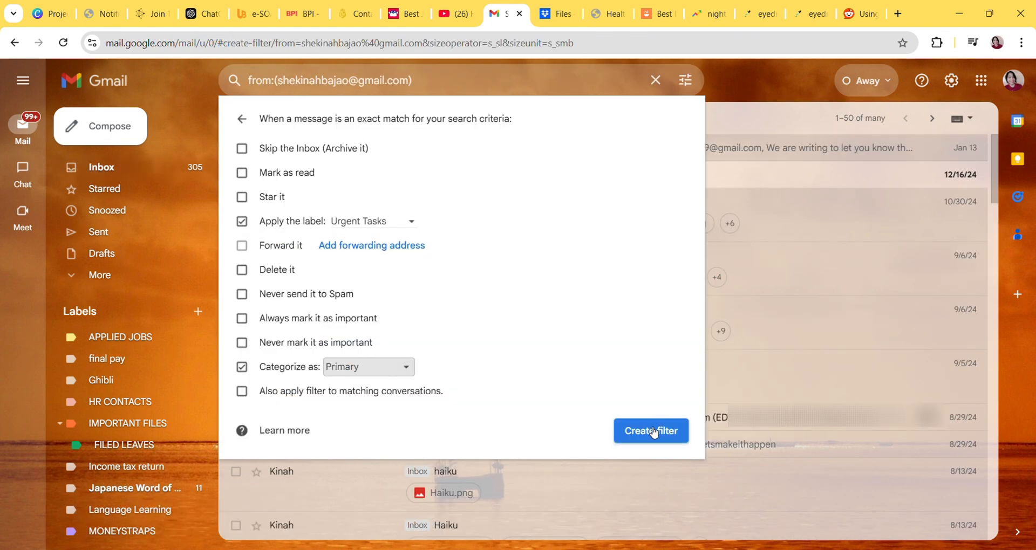
click(653, 432)
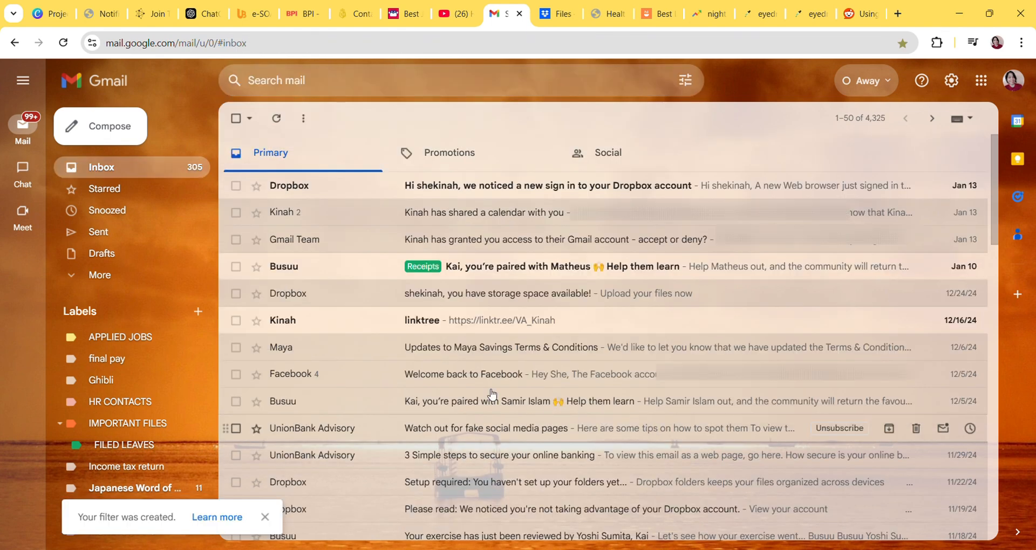
Set the color of the Urgent Tasks label to red
scroll(197, 458, down, 3)
click(199, 515)
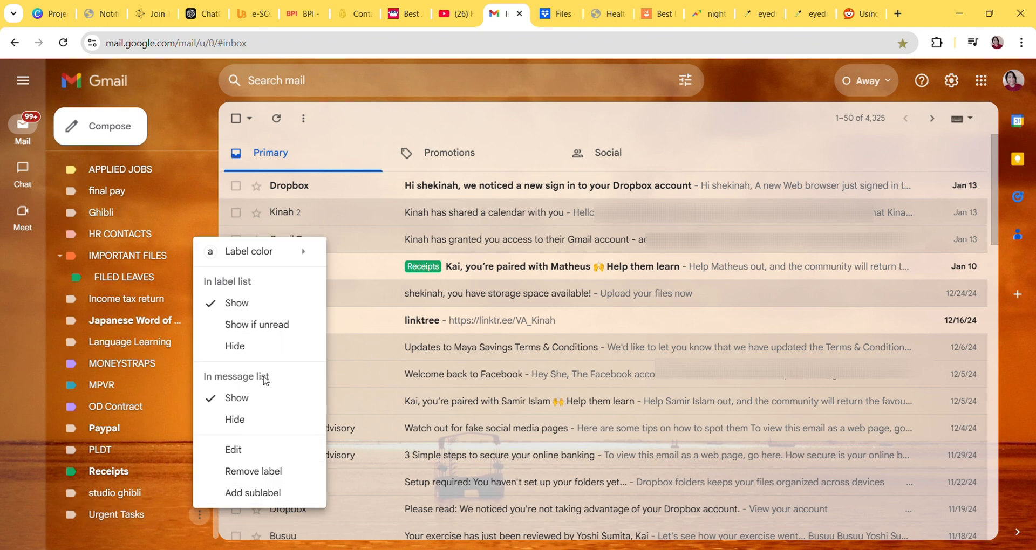
mouse_move(273, 251)
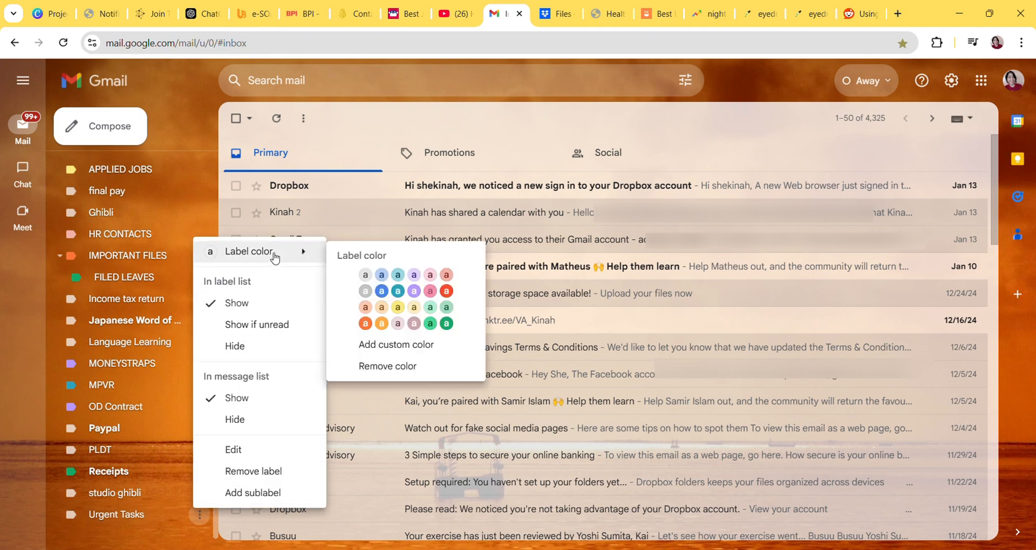
click(446, 291)
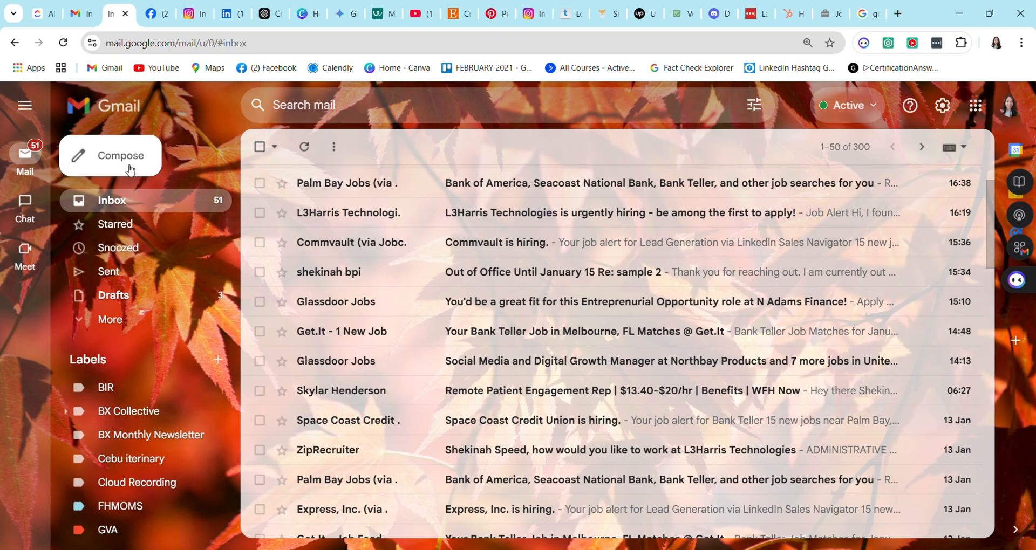
Send the contact an email with the subject sample and the message urgent tasks, and refresh the recipient account's inbox
click(130, 170)
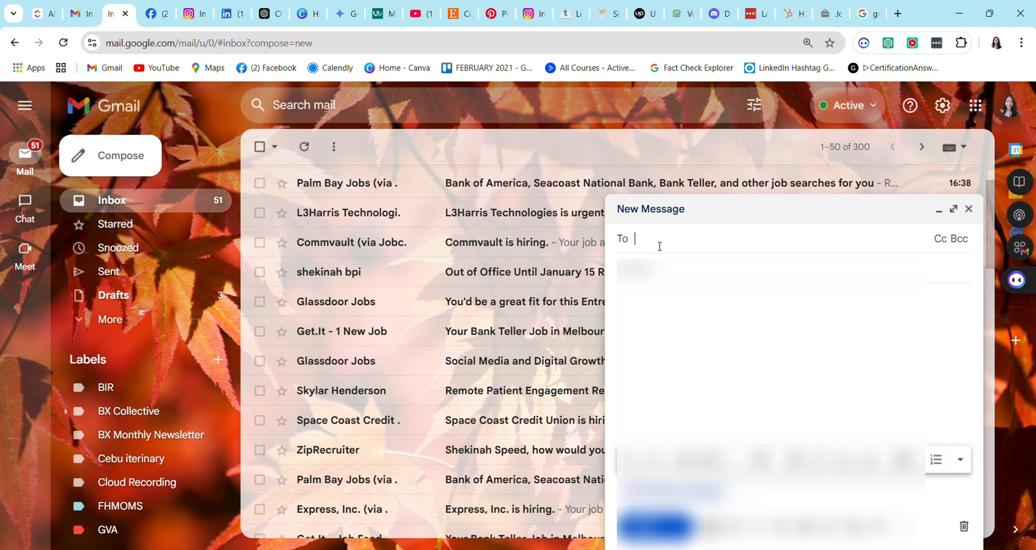
text(s)
key(BackSpace)
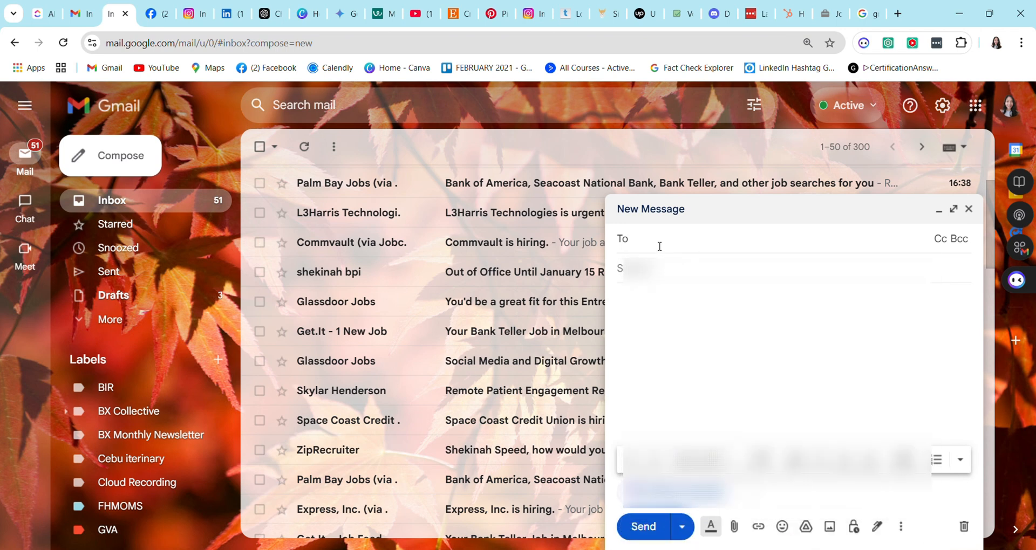
text(shekin)
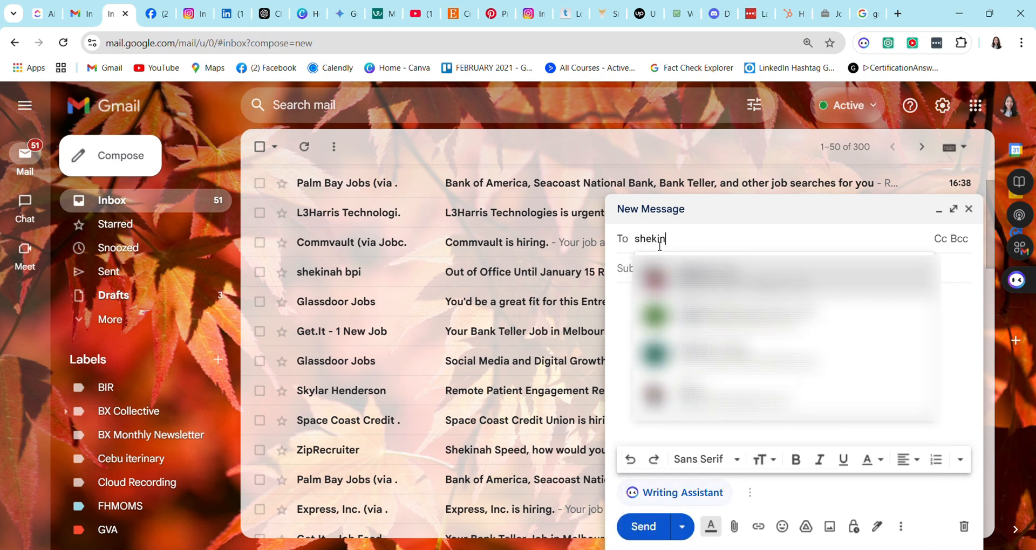
key(Return)
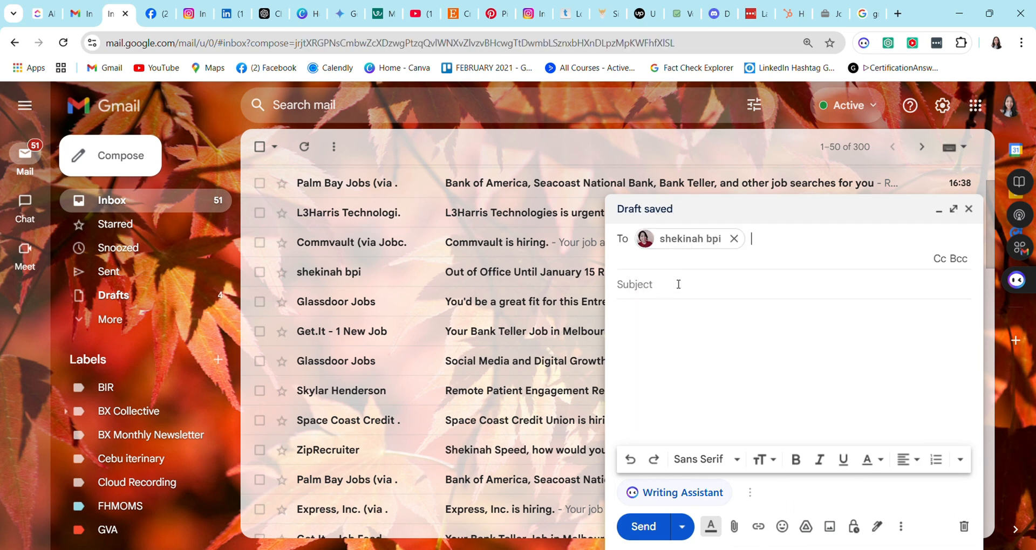
text(sample)
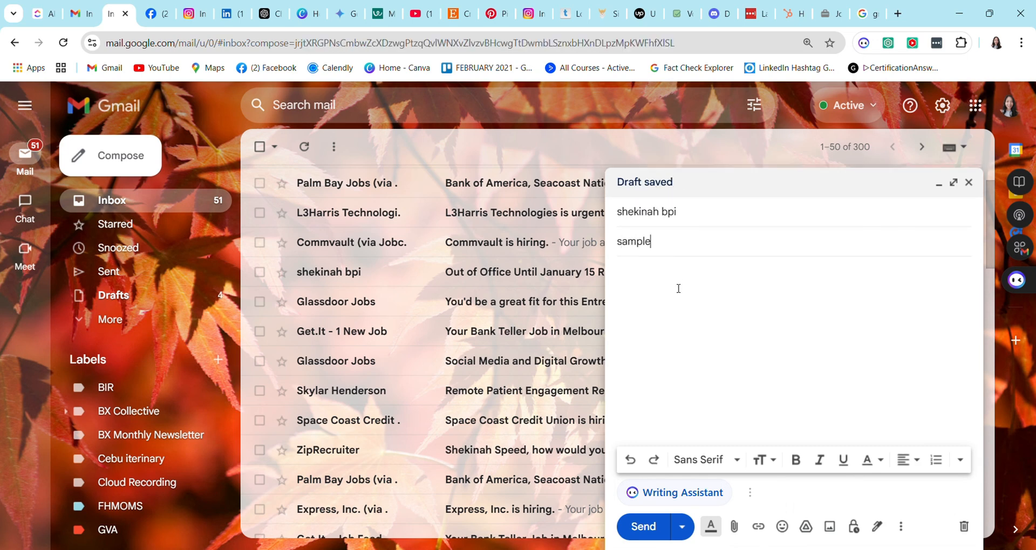
click(680, 283)
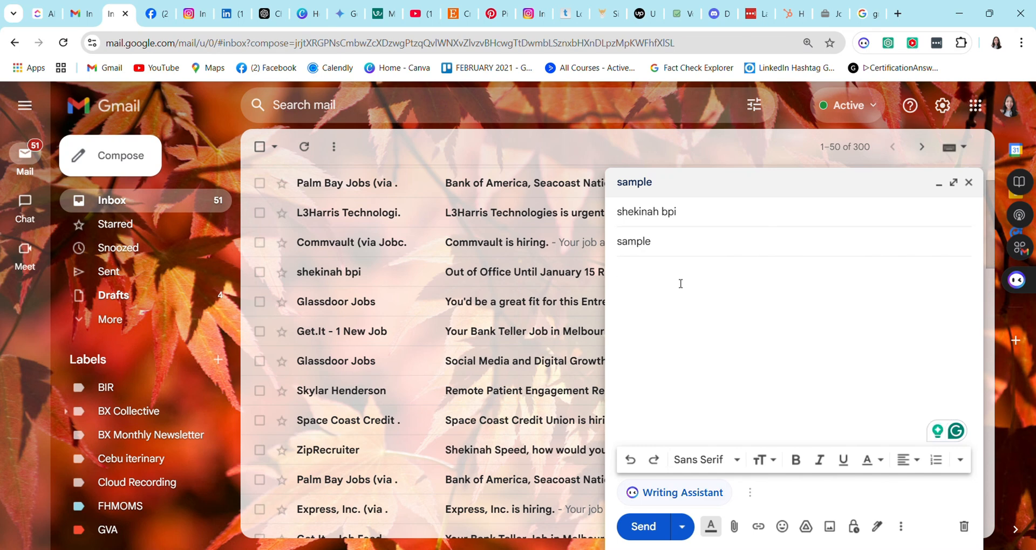
text(urgent tasks)
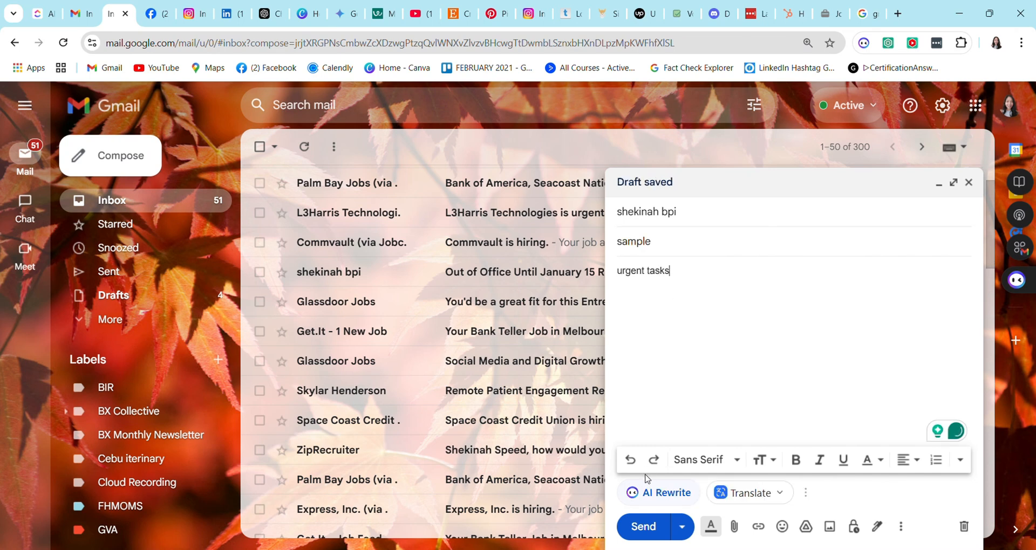
click(642, 528)
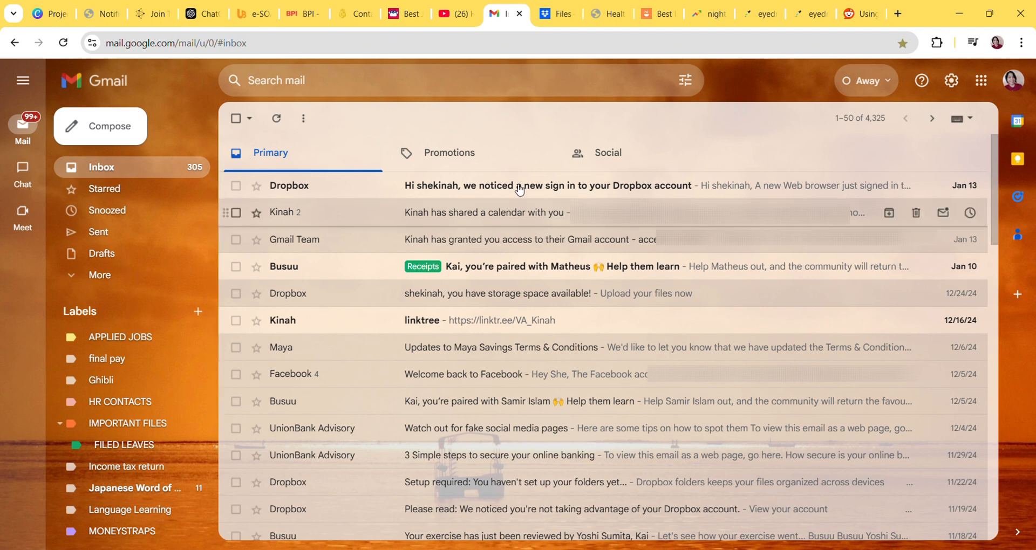
click(459, 169)
click(181, 171)
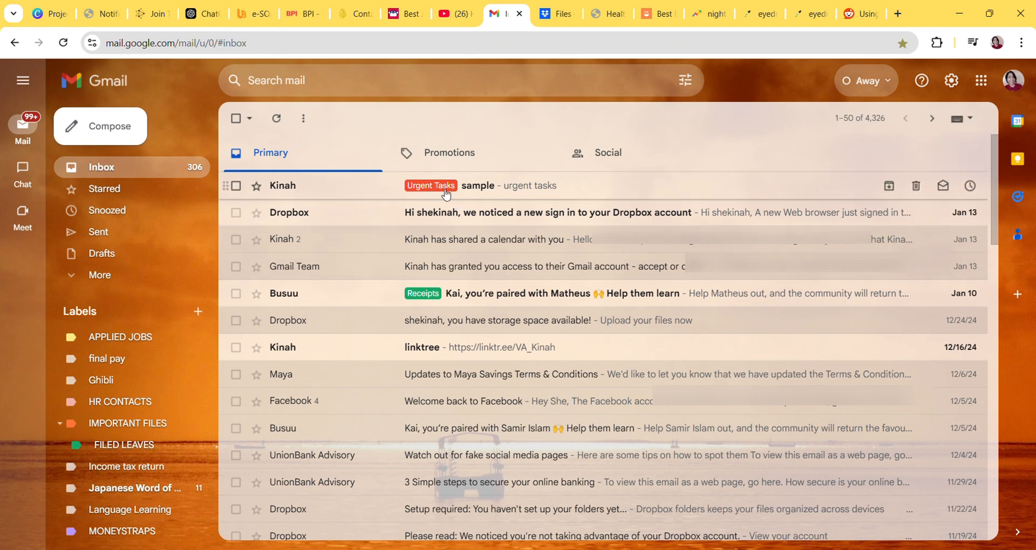
In the sending account's general settings, change the Stars preset to all stars
scroll(199, 340, down, 3)
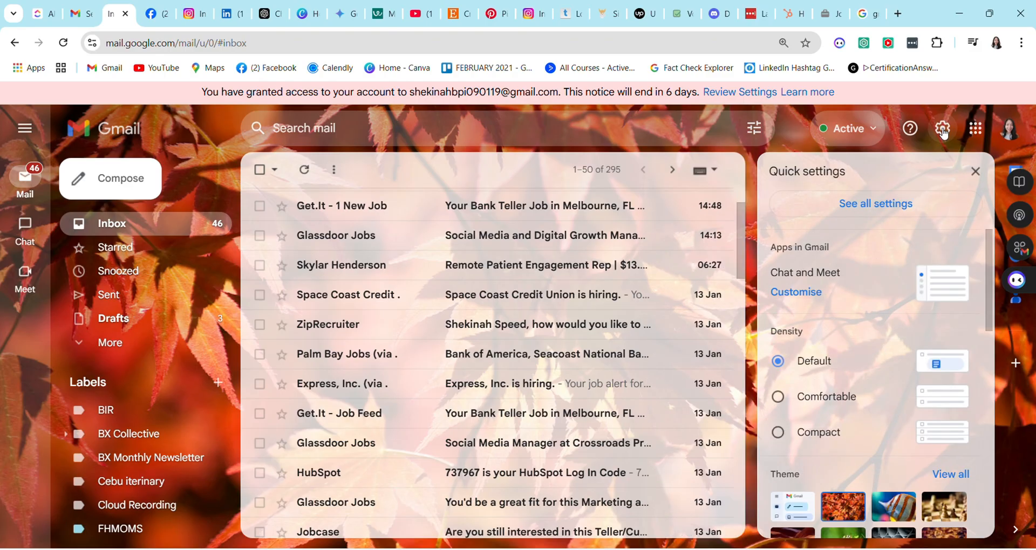
click(911, 204)
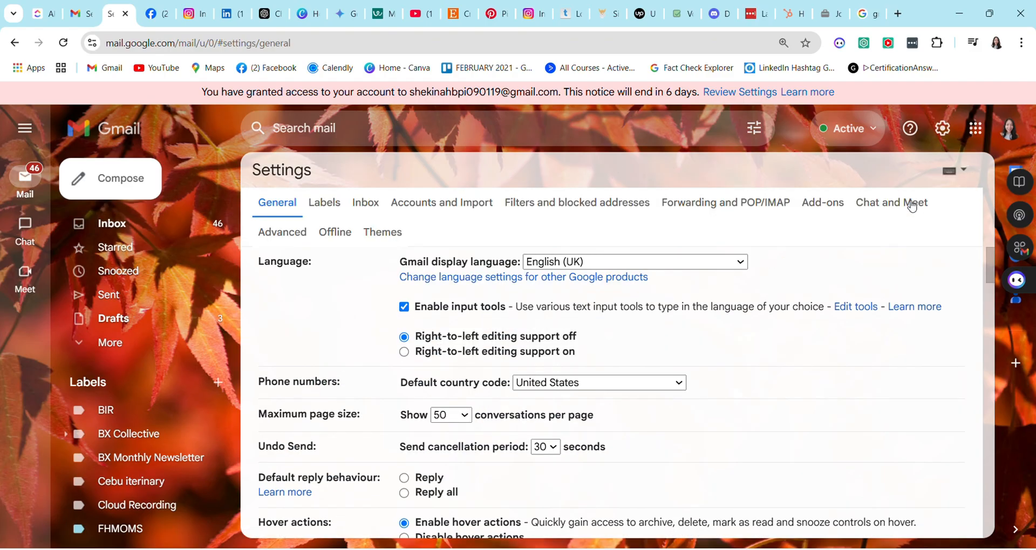
scroll(745, 385, down, 6)
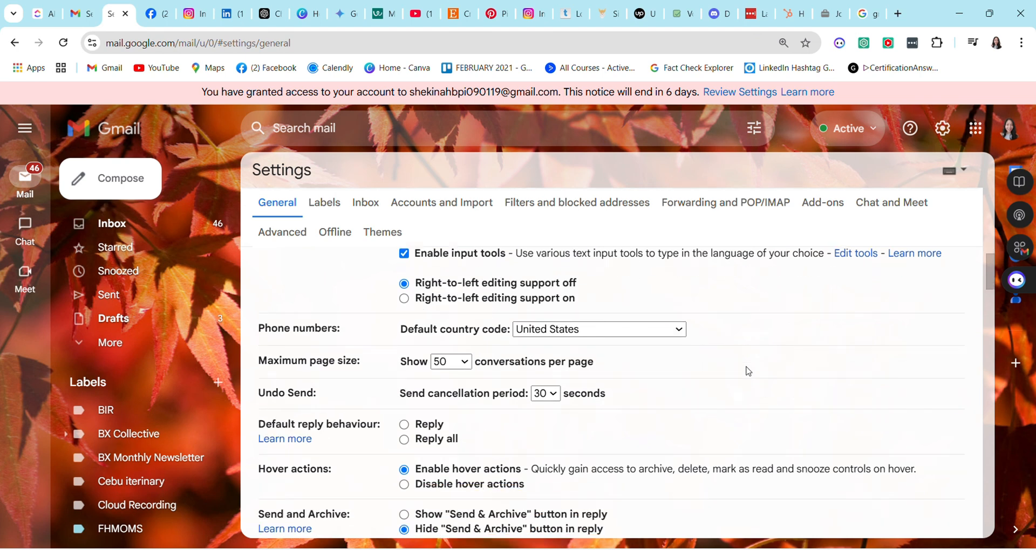
scroll(747, 363, down, 9)
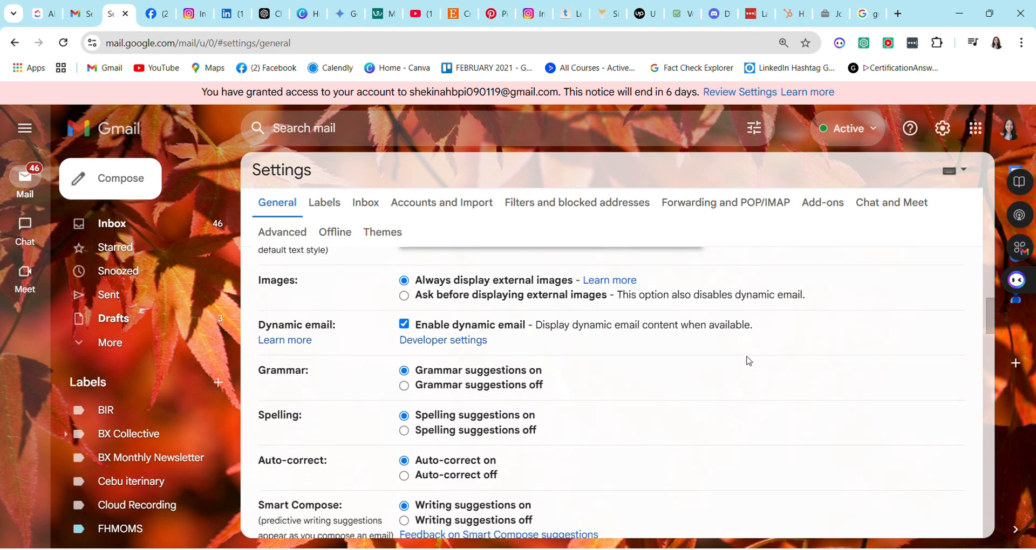
scroll(753, 358, down, 9)
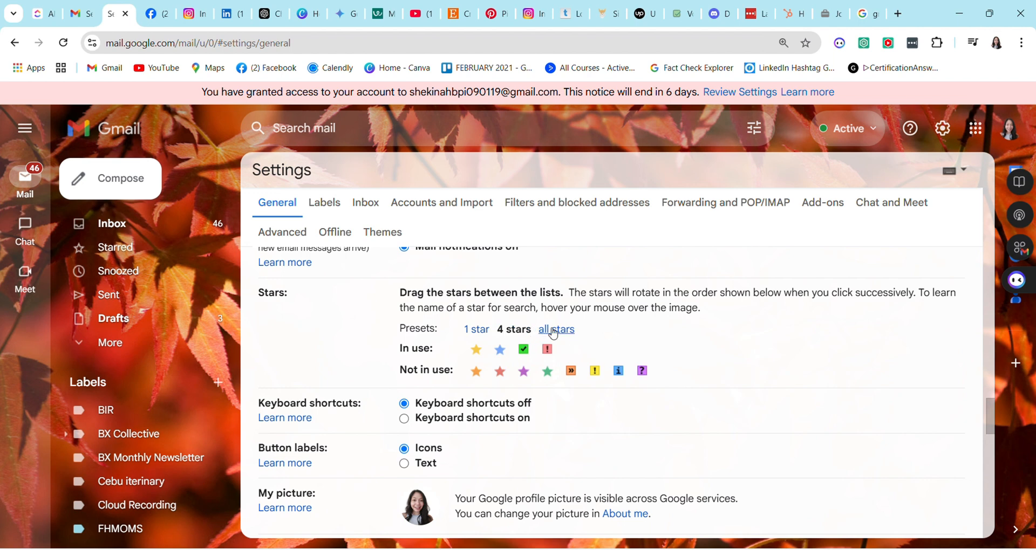
click(557, 331)
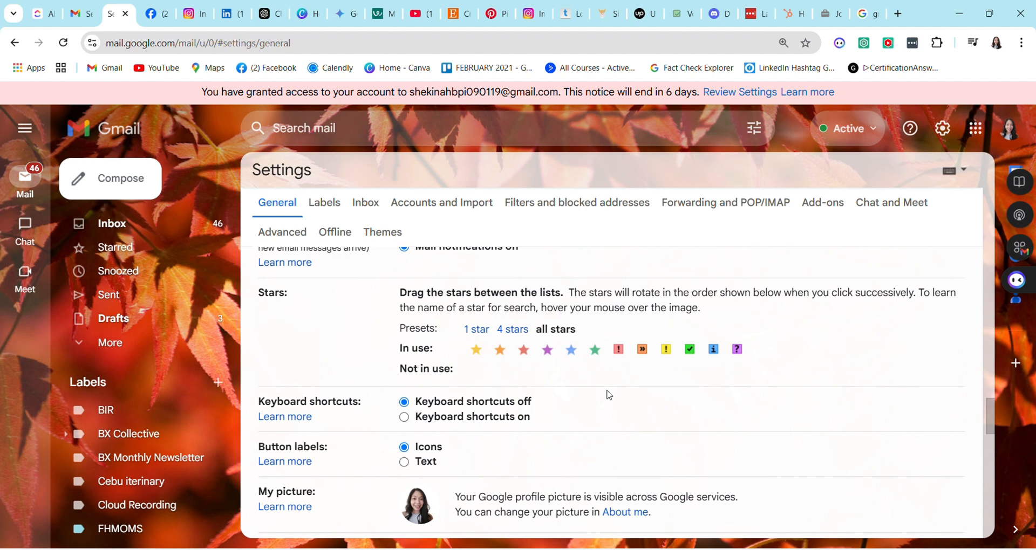
scroll(609, 395, down, 15)
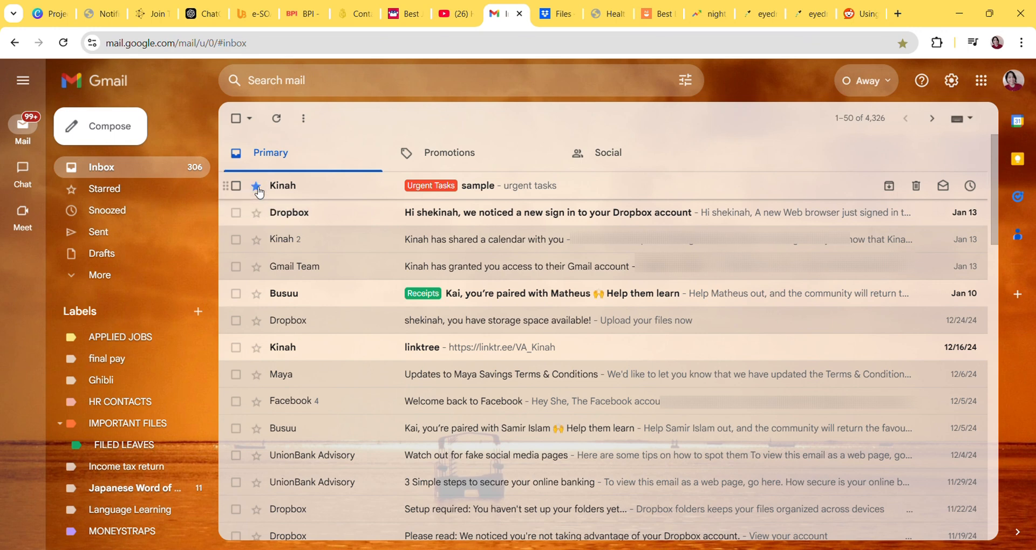
Switch the star on the email with the subject sample to the next star type
click(256, 186)
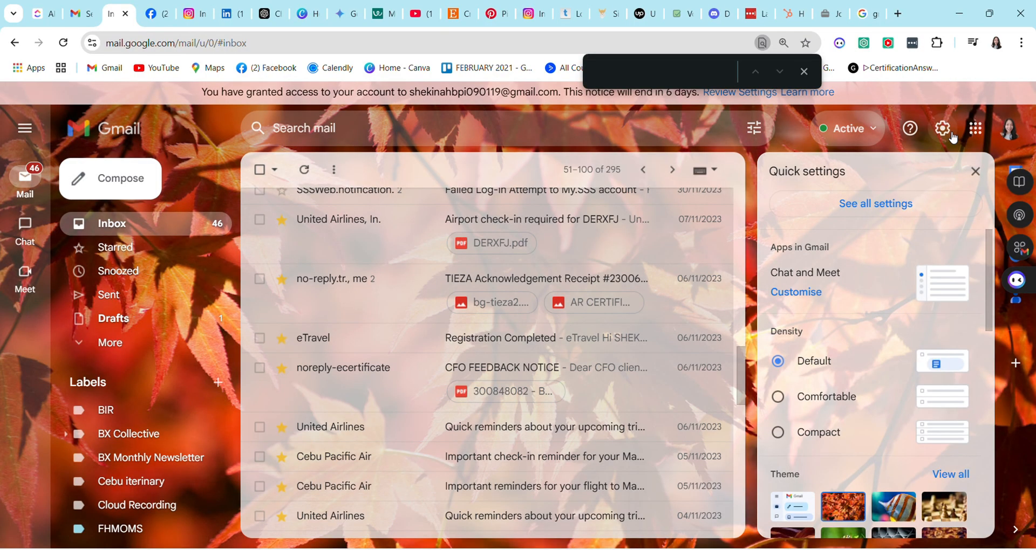
Enable Templates in the other account's advanced Gmail settings and save the changes
click(878, 211)
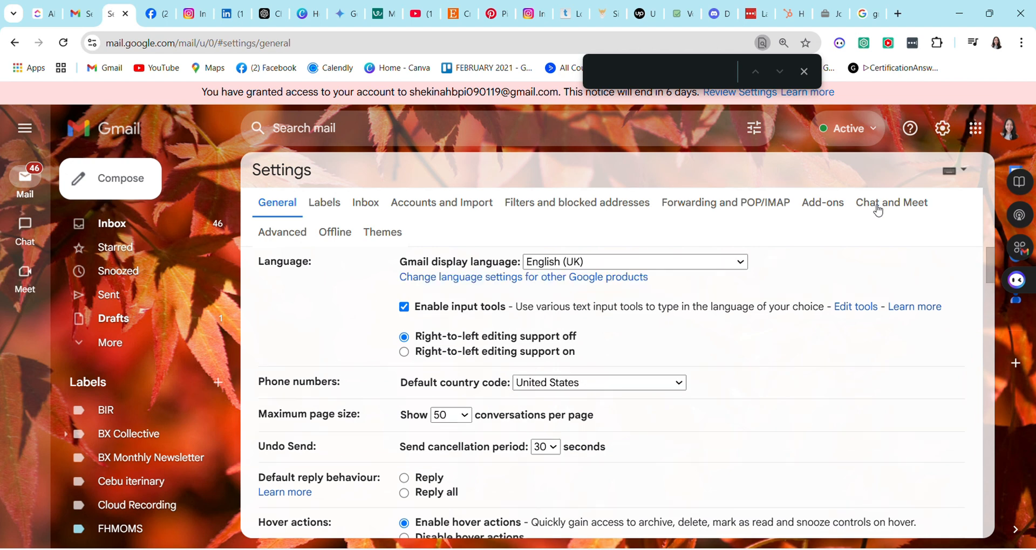
click(298, 239)
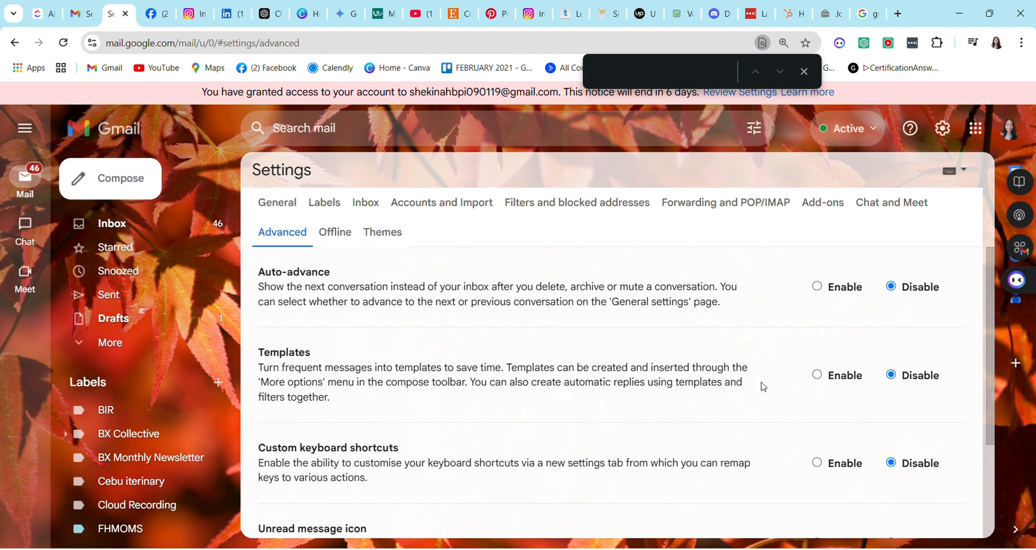
click(816, 376)
scroll(494, 436, down, 3)
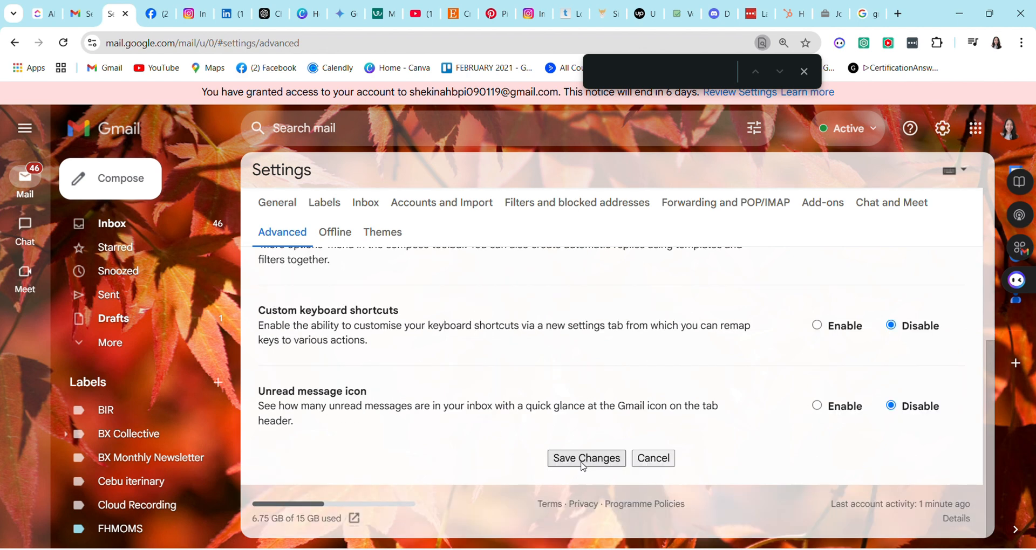
click(585, 459)
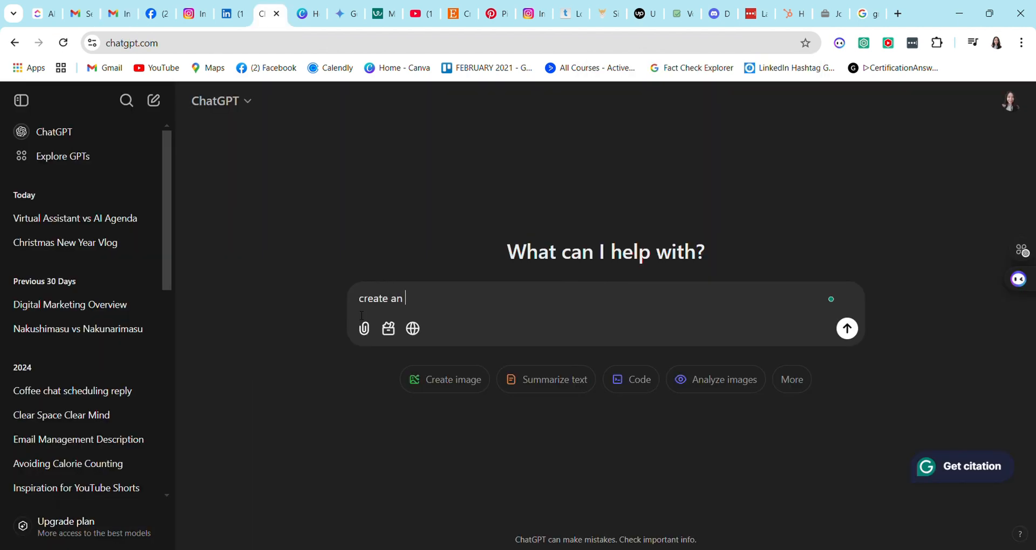
In ChatGPT, request an agenda template for a quarterly meeting starting at 8am and ending at 10:30am
text(agenda template )
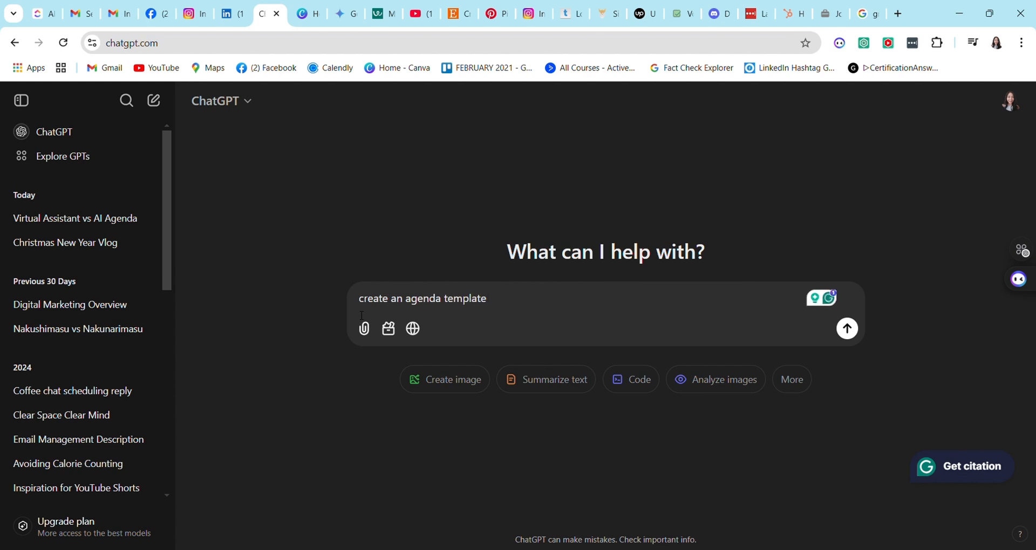
text(for quar)
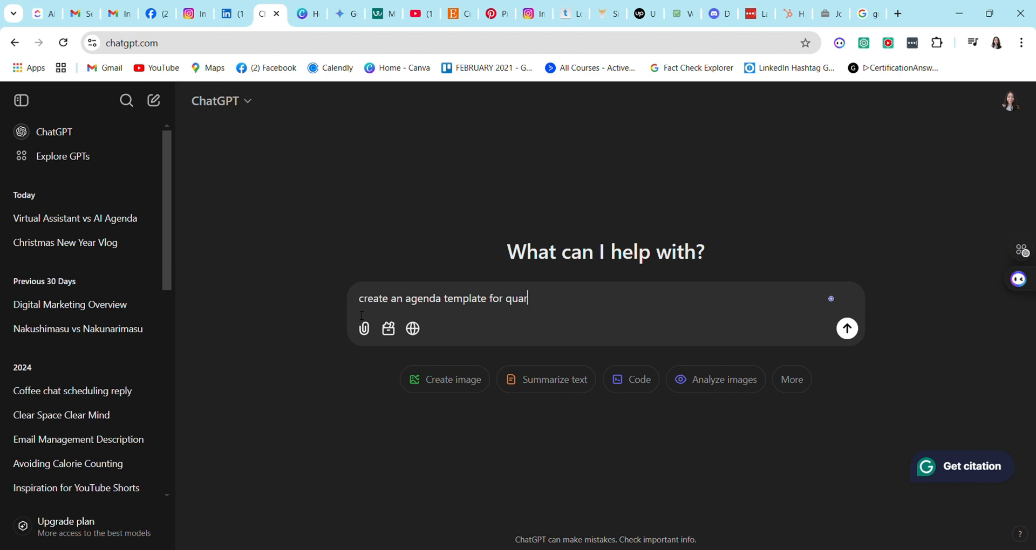
text(terly meeting start)
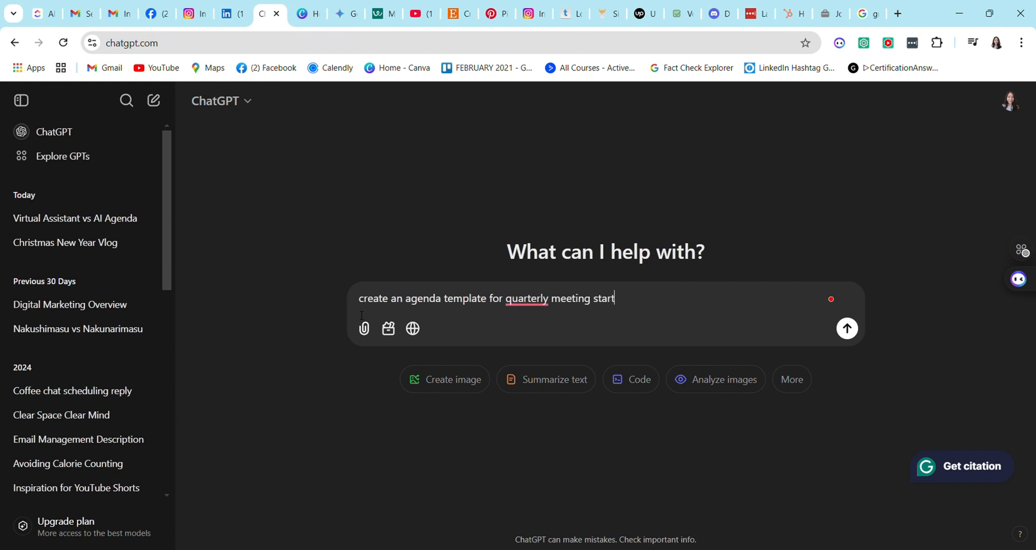
text(ing at 8am and end)
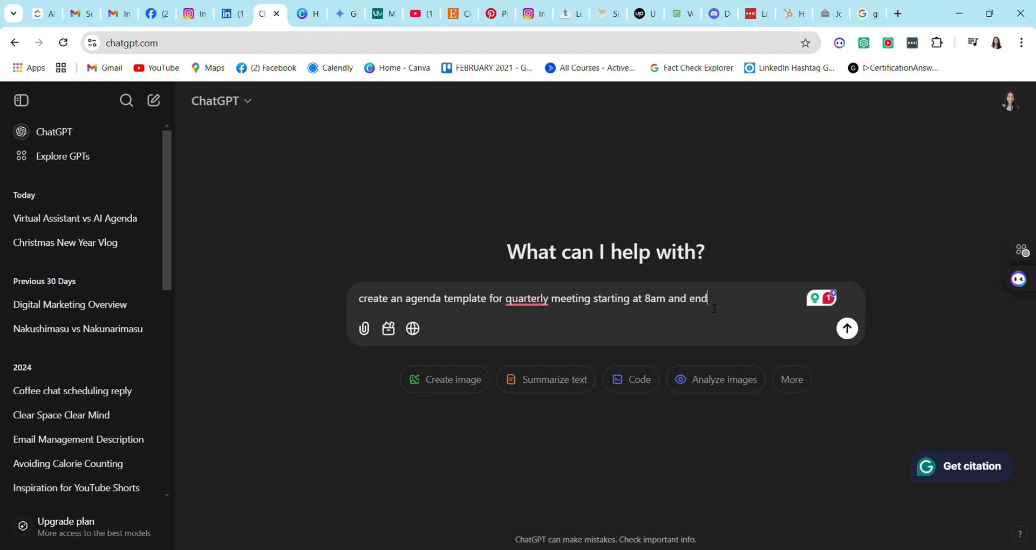
text(ing at 10)
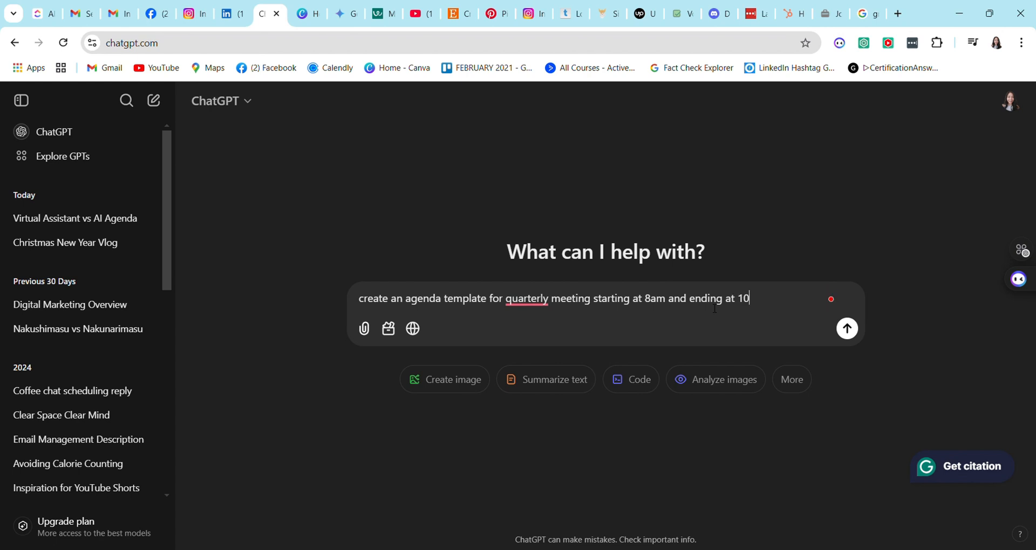
text(:30am)
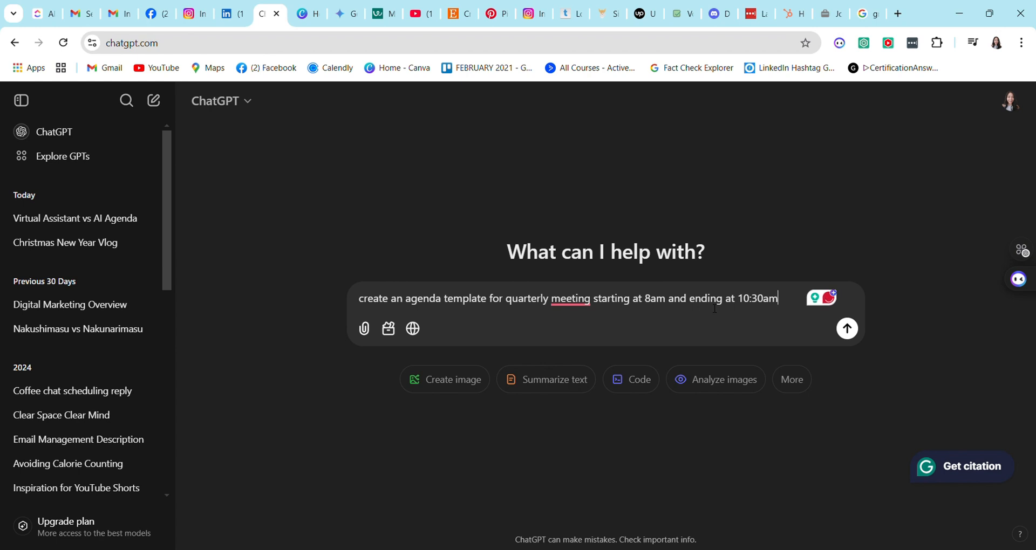
key(Return)
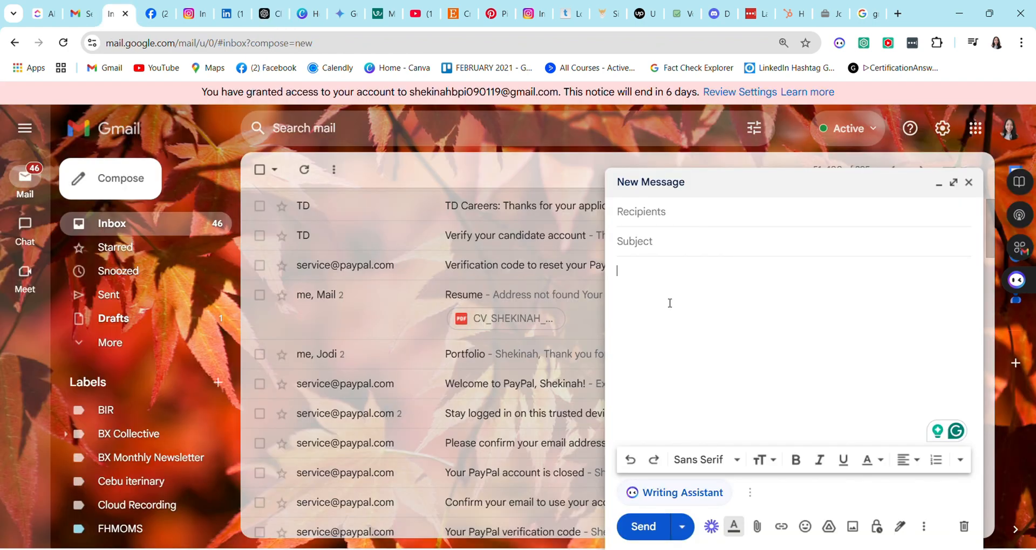
Paste the generated agenda into a new Gmail message and delete the Notes section and closing sentence
key(ctrl+v)
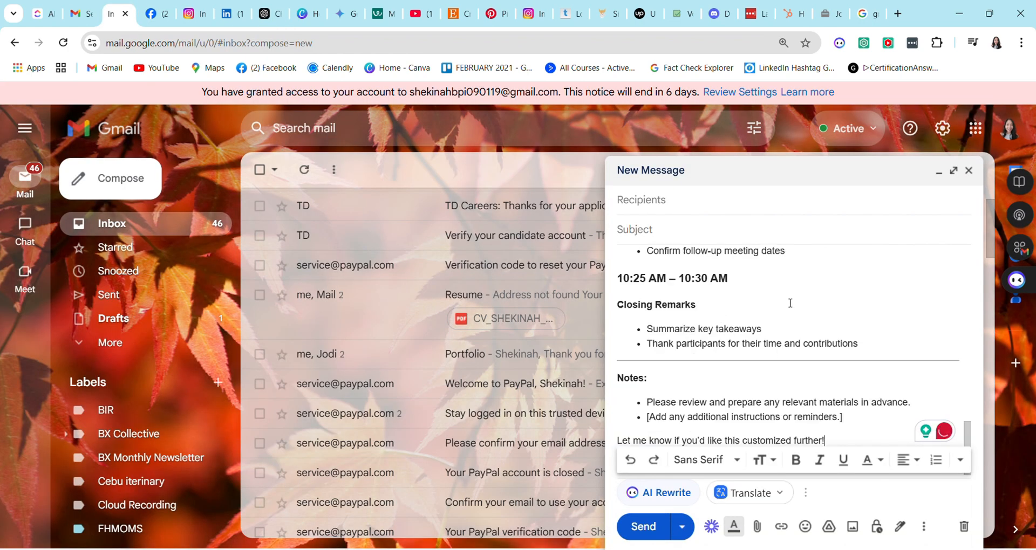
drag(855, 430, 622, 375)
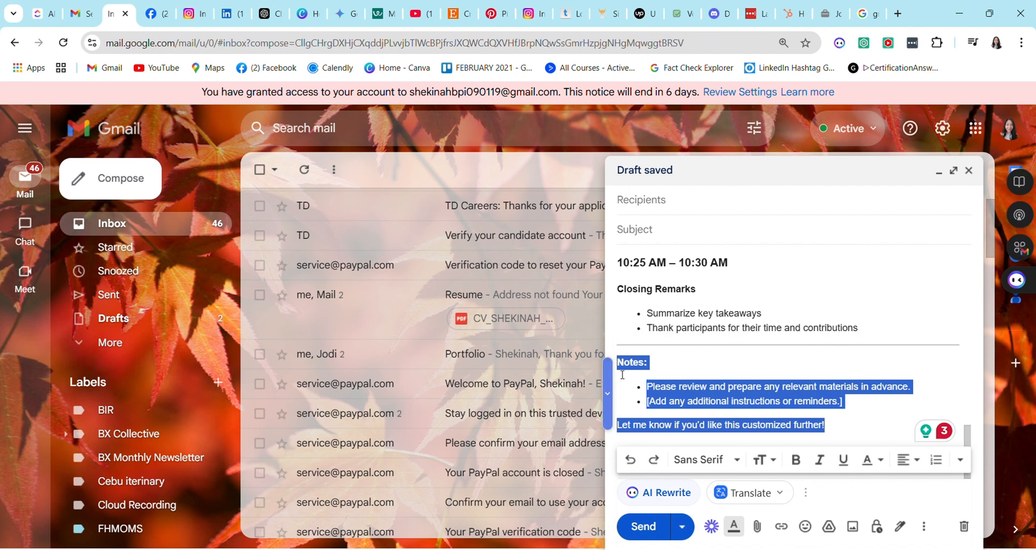
key(BackSpace)
Save the draft as a new template named Quarterly Agenda and close the message
click(925, 527)
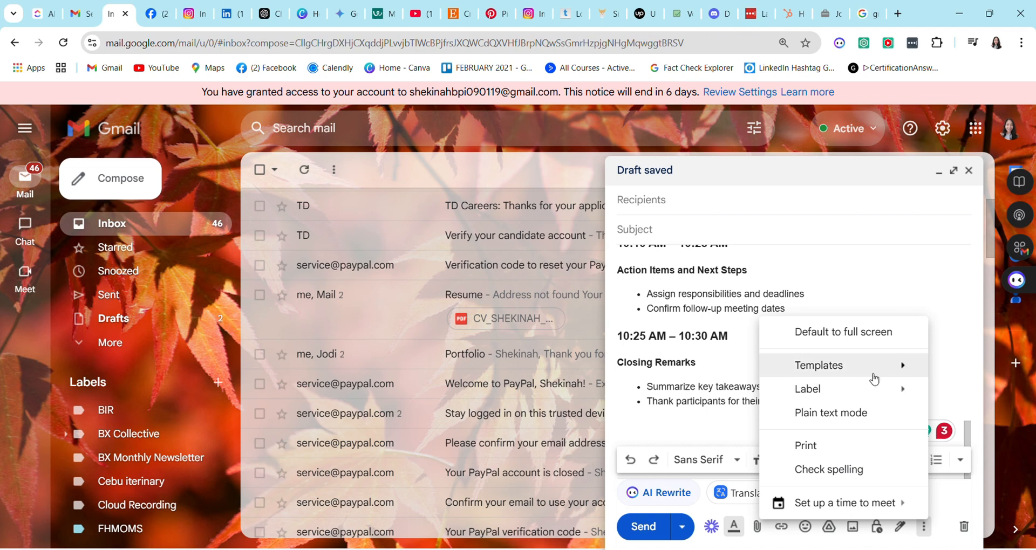
mouse_move(871, 372)
mouse_move(649, 436)
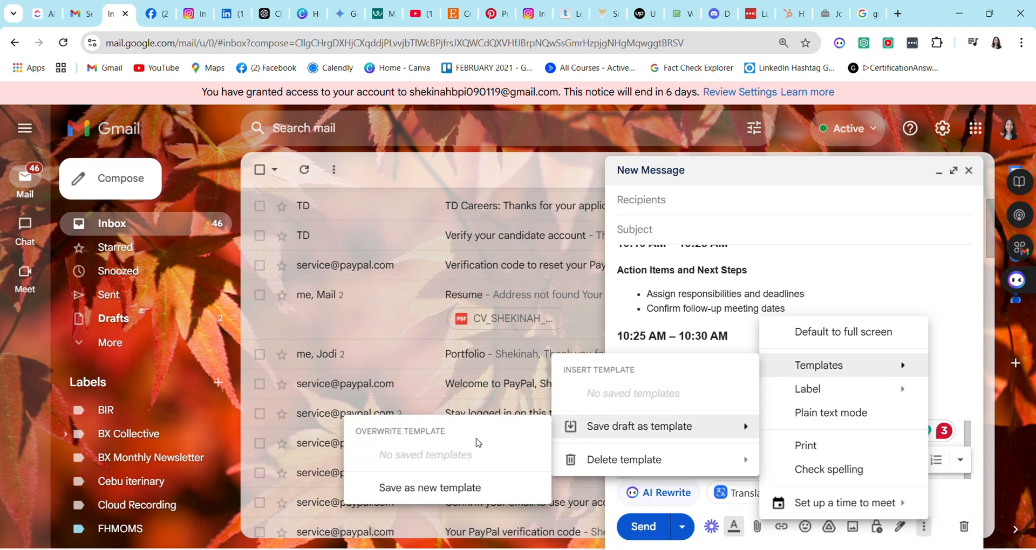
click(454, 499)
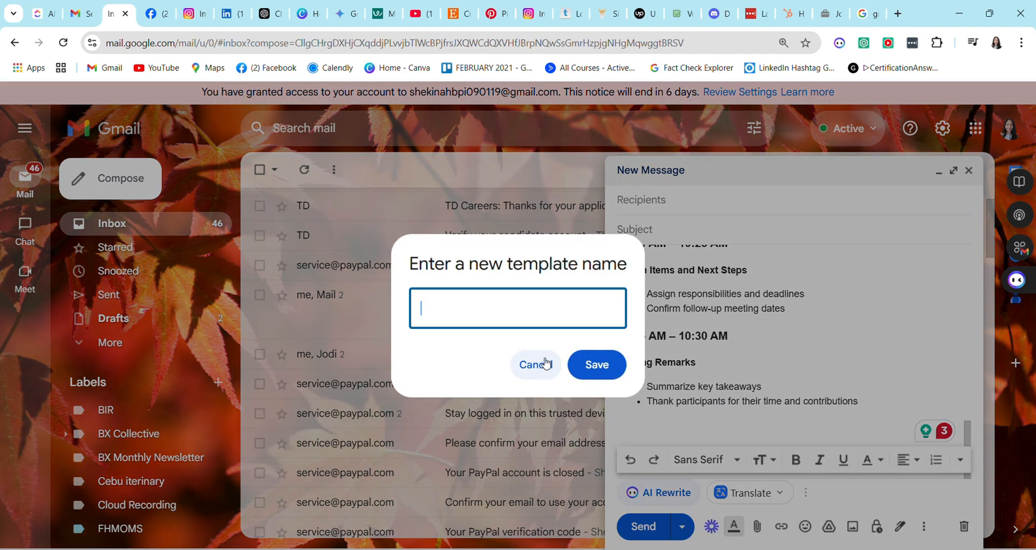
text(Quarterly Agenda)
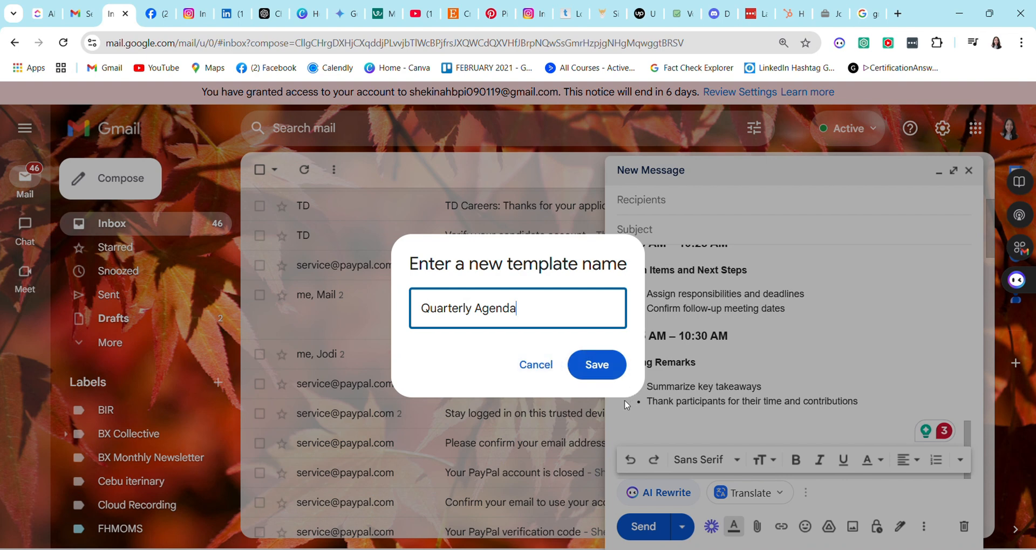
click(615, 370)
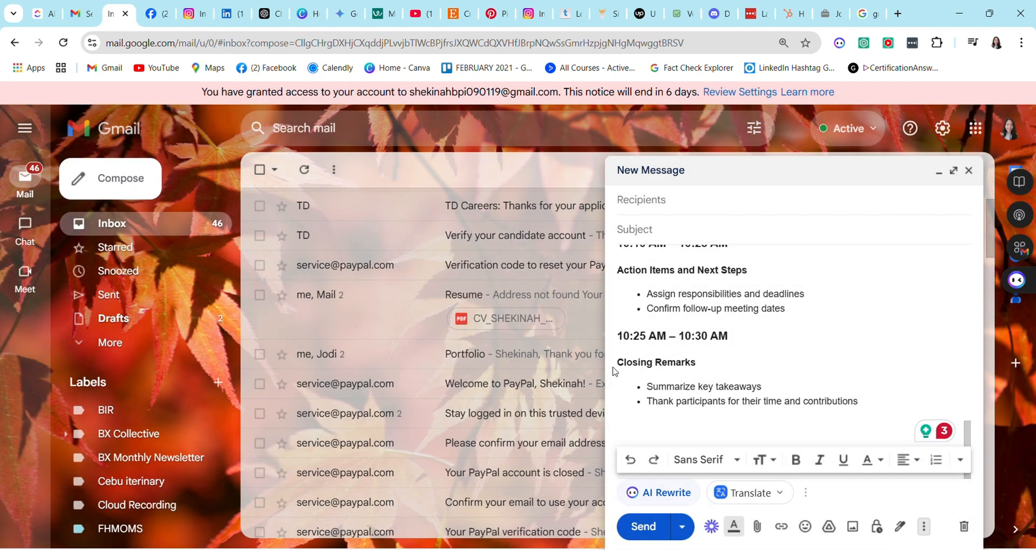
click(969, 170)
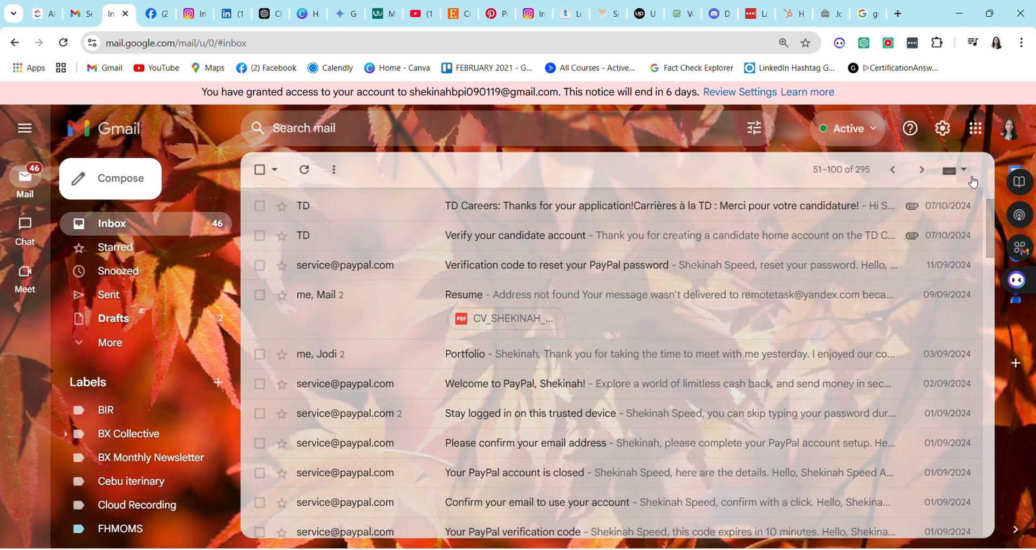
Compose a new message from the Quarterly Agenda template and add Email Signature 2
click(132, 192)
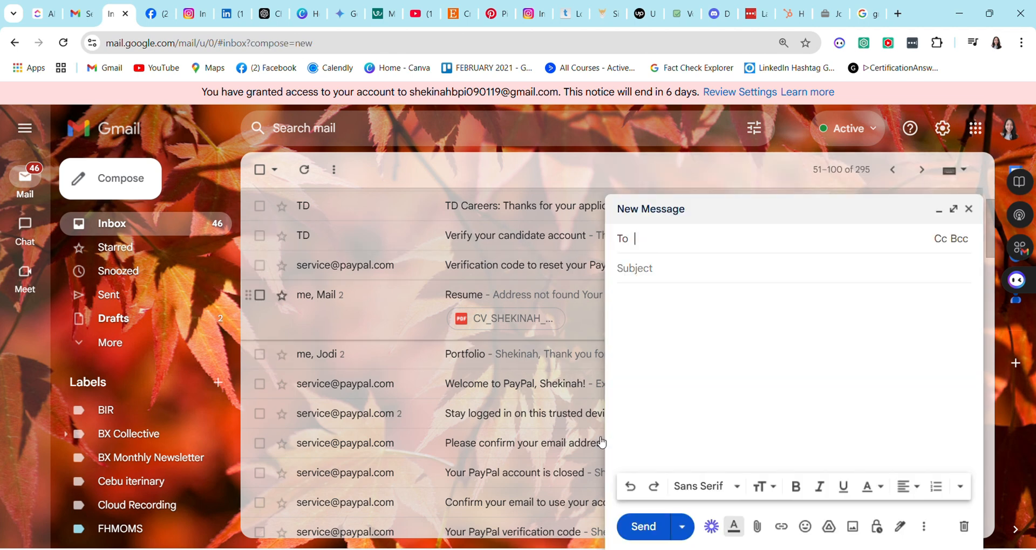
click(924, 527)
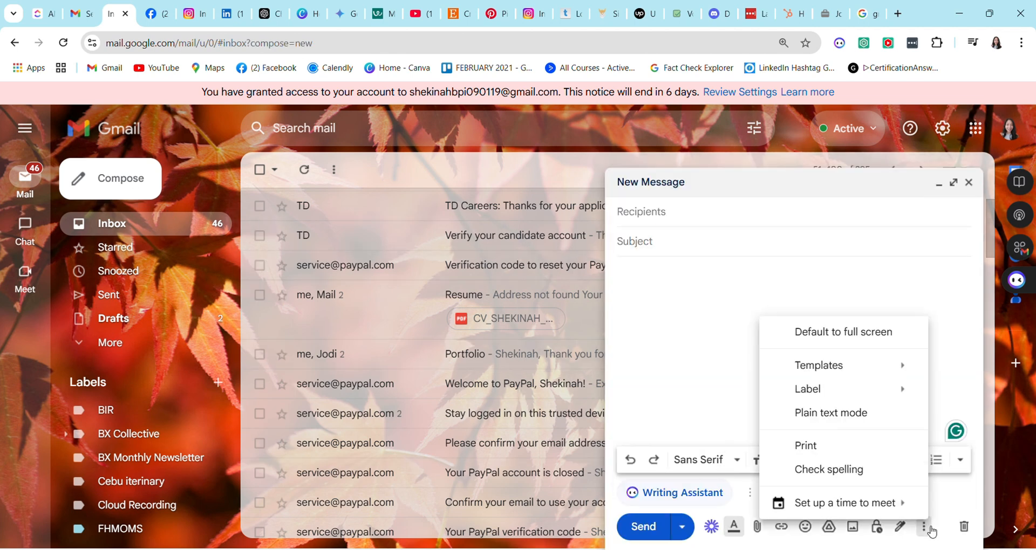
mouse_move(881, 376)
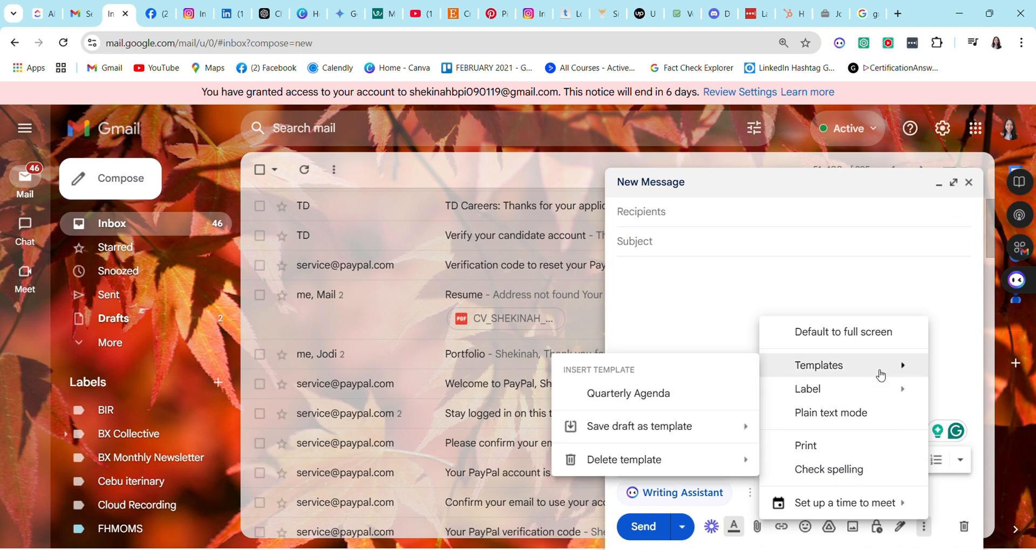
click(629, 402)
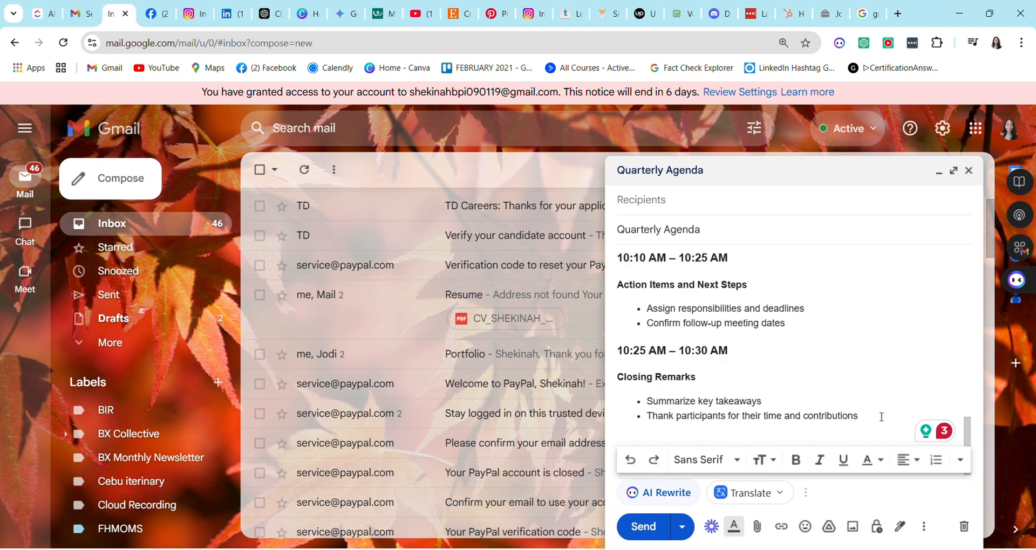
click(901, 529)
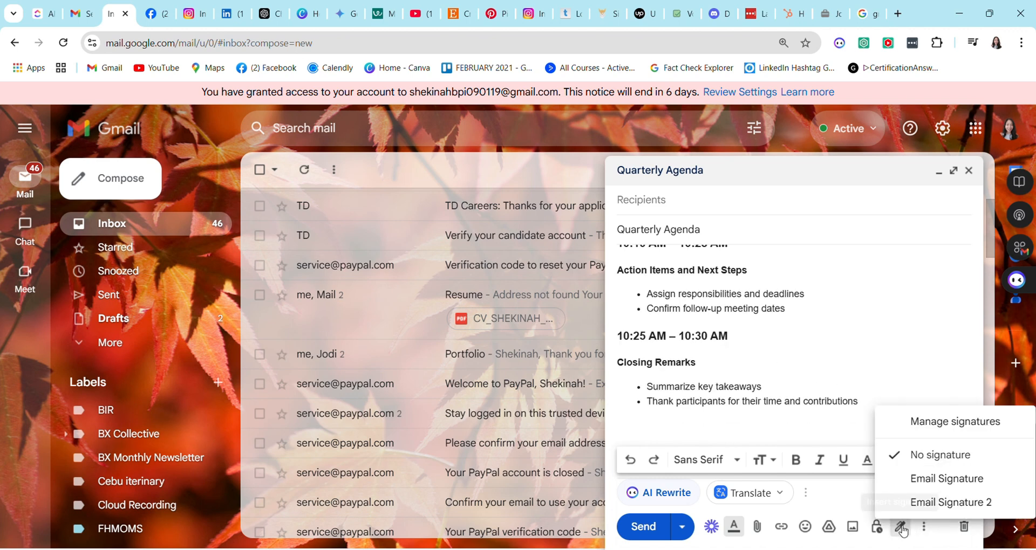
click(941, 504)
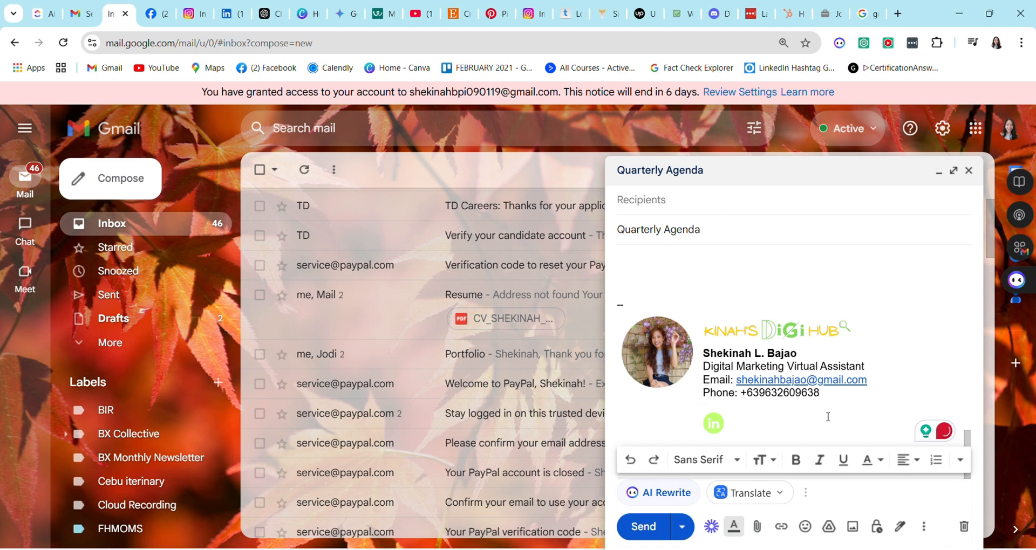
Review the agenda message, checking the location and facilitator placeholders that need filling in
key(ctrl+v)
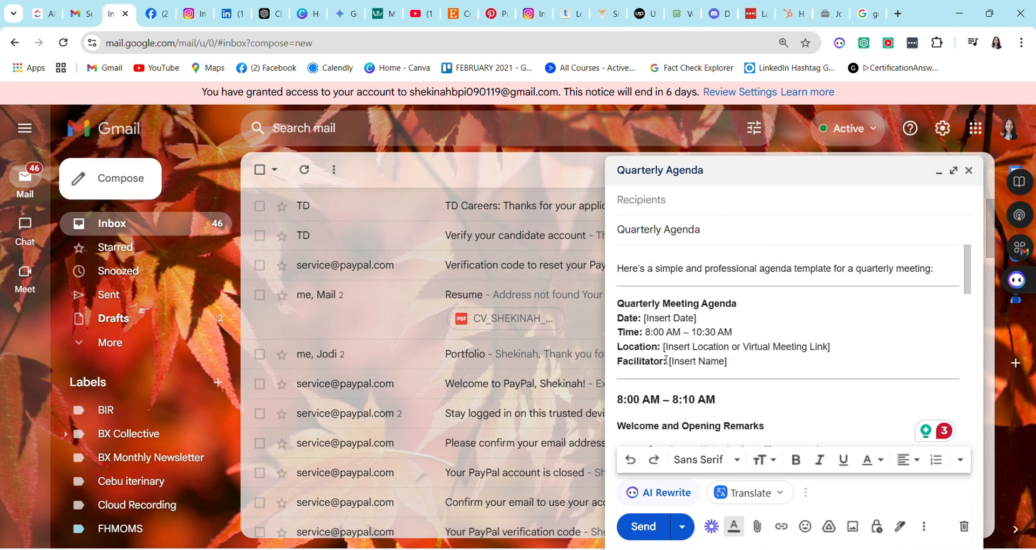
drag(830, 347, 674, 354)
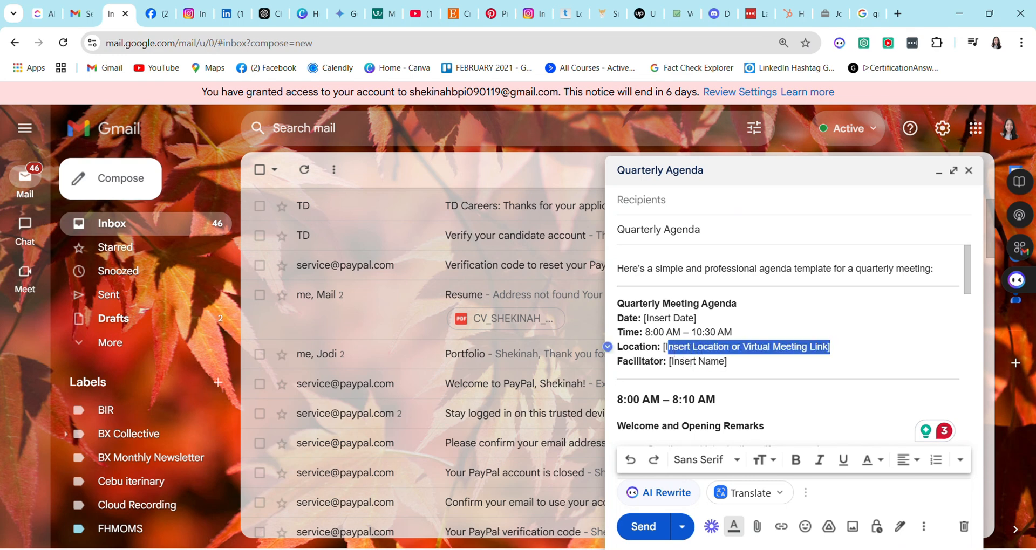
drag(739, 370, 668, 363)
scroll(748, 392, down, 3)
scroll(748, 392, down, 15)
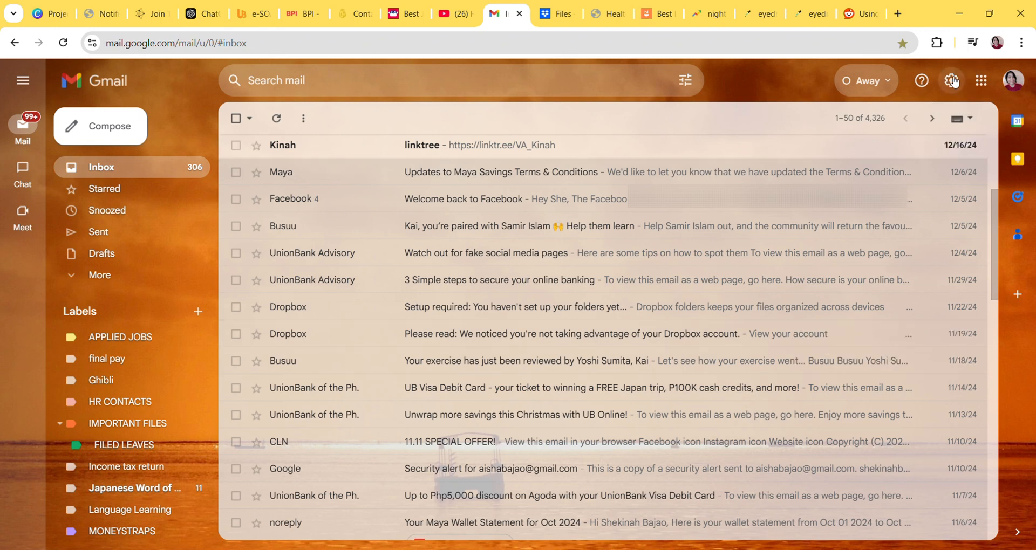
In the other account's general settings, turn on the vacation responder with January 15, 2025 as the last day
click(953, 81)
click(920, 154)
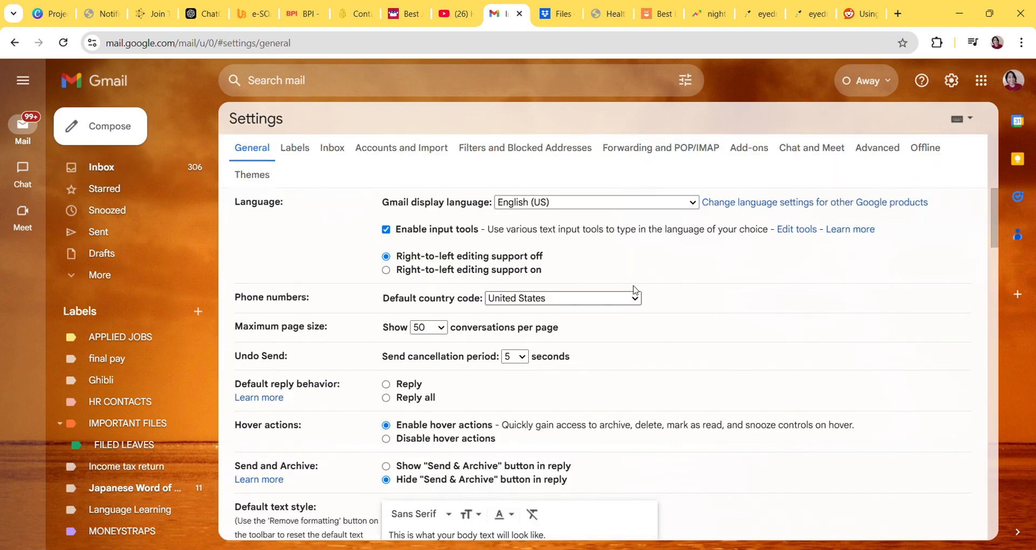
scroll(634, 291, down, 20)
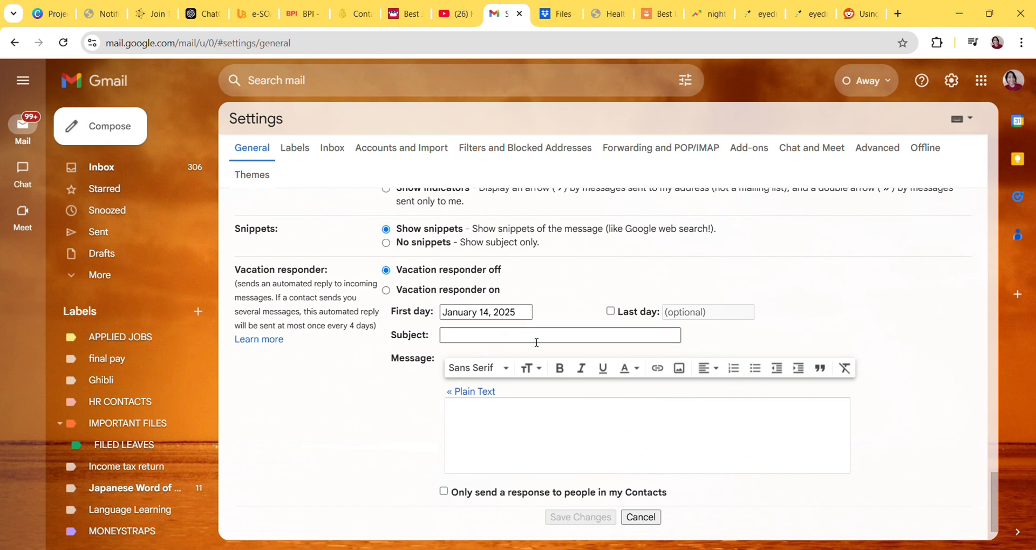
click(610, 311)
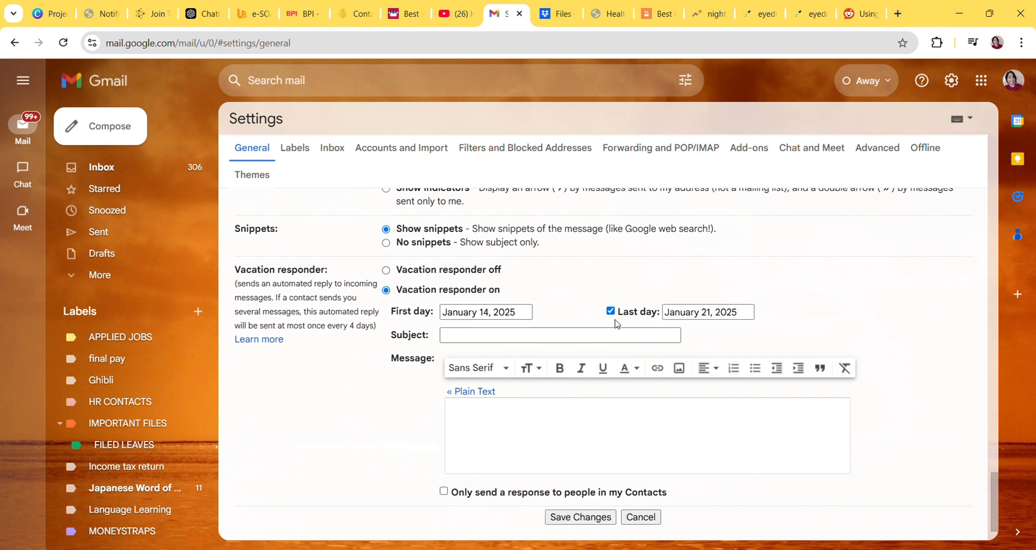
click(731, 313)
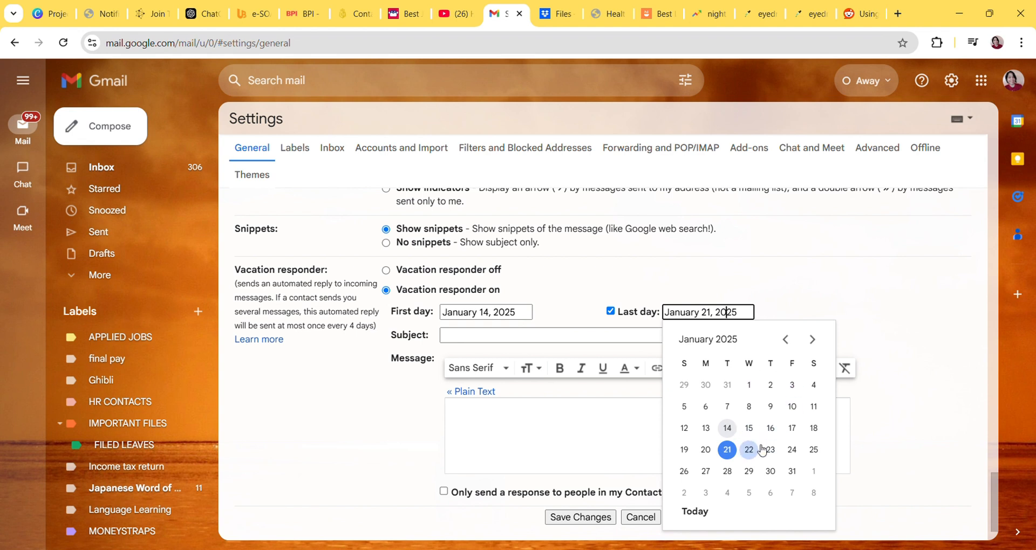
click(749, 428)
Set the vacation responder's subject to "Out of Office Until January 15" and write a message promising responses to emails and inquiries starting January 16
click(521, 339)
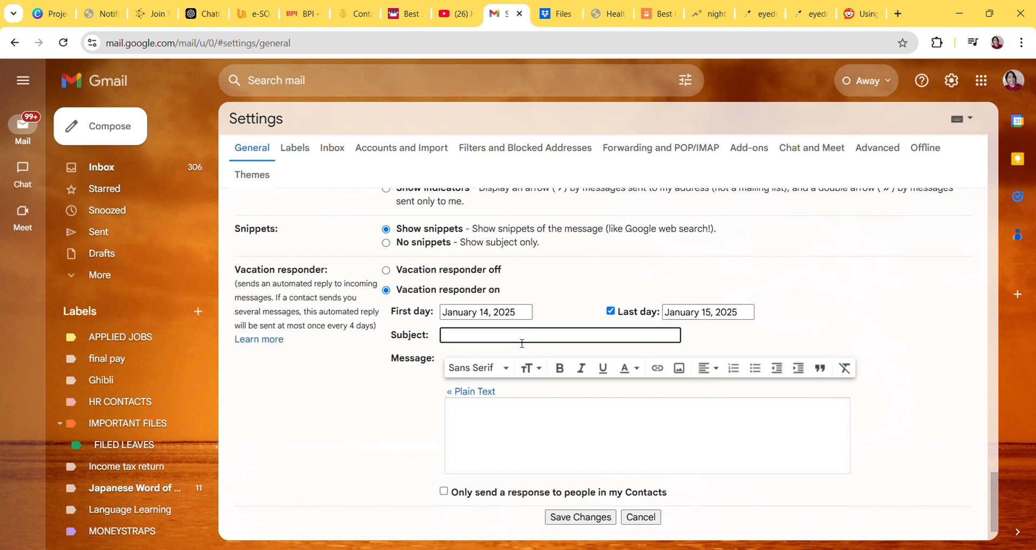
text(Out of Office Until January 15)
click(493, 425)
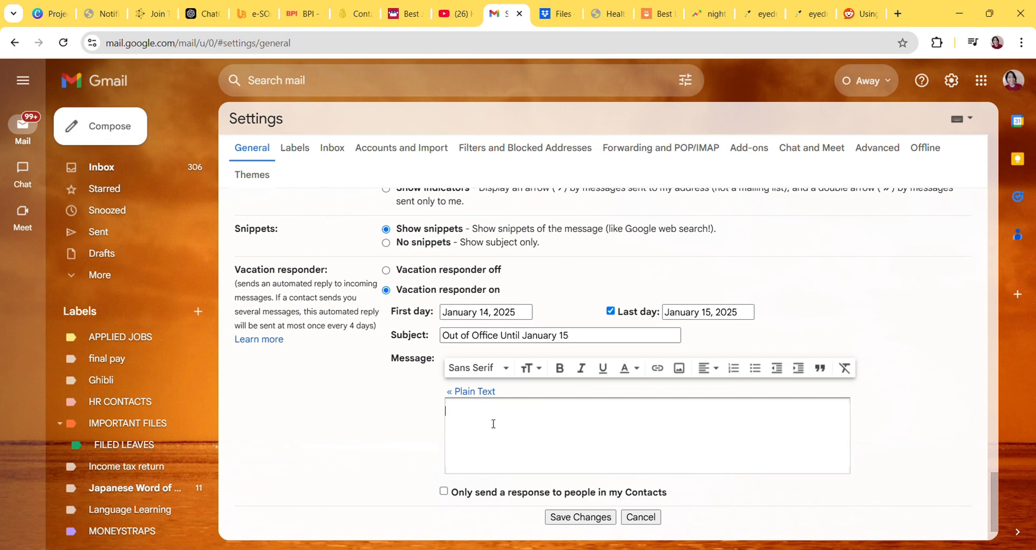
scroll(459, 370, down, 1)
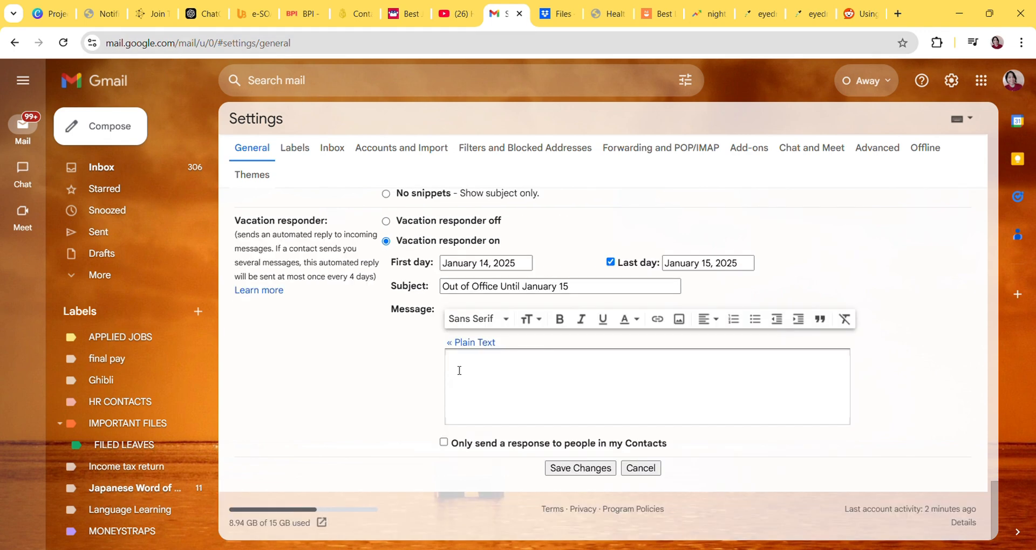
text(Thank you for reaching out. I am currently out of the office and will not be available until January 15. I will begin responding to emails and inquiries starting January 16.  Thank you for your patience and understanding. I will get back to you as soon as possible.)
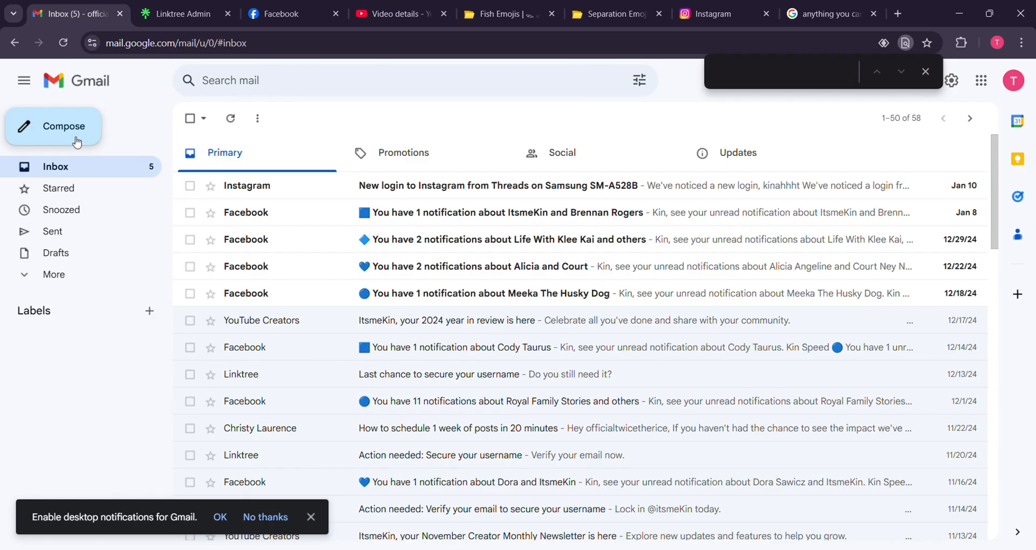
From another Gmail account, send the responder's account a test email with subject "sample" and body "inquiries", and open the out-of-office reply
click(81, 139)
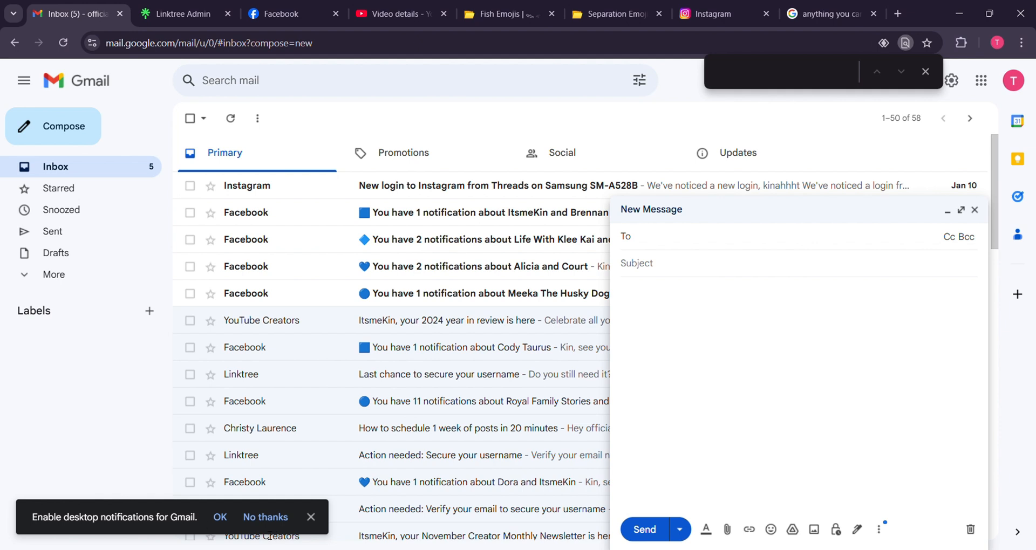
click(311, 517)
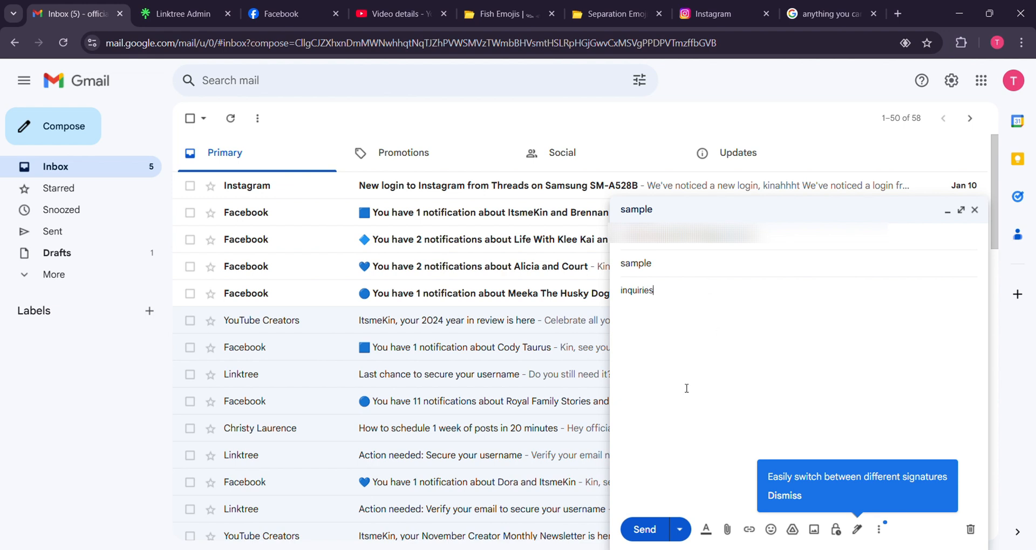
click(646, 530)
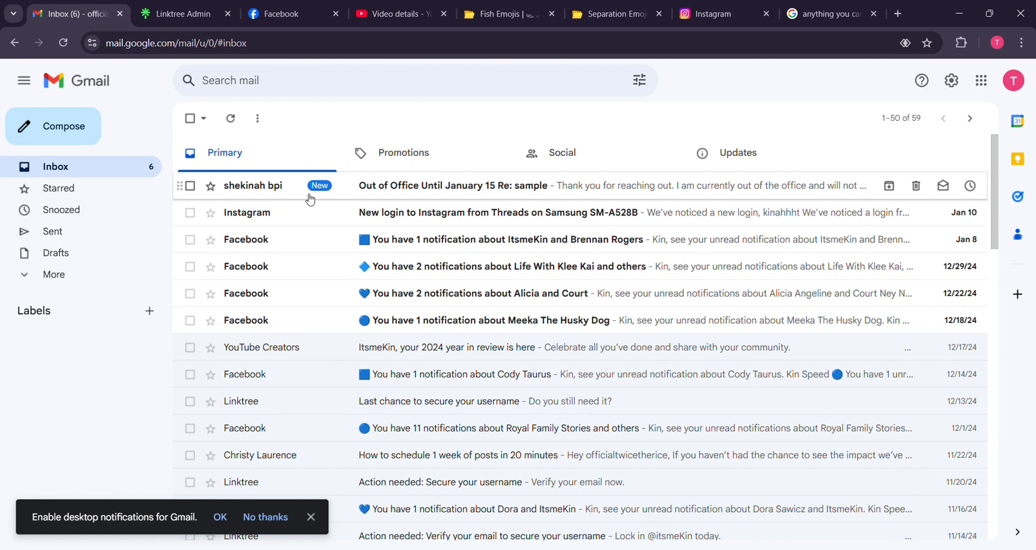
click(410, 192)
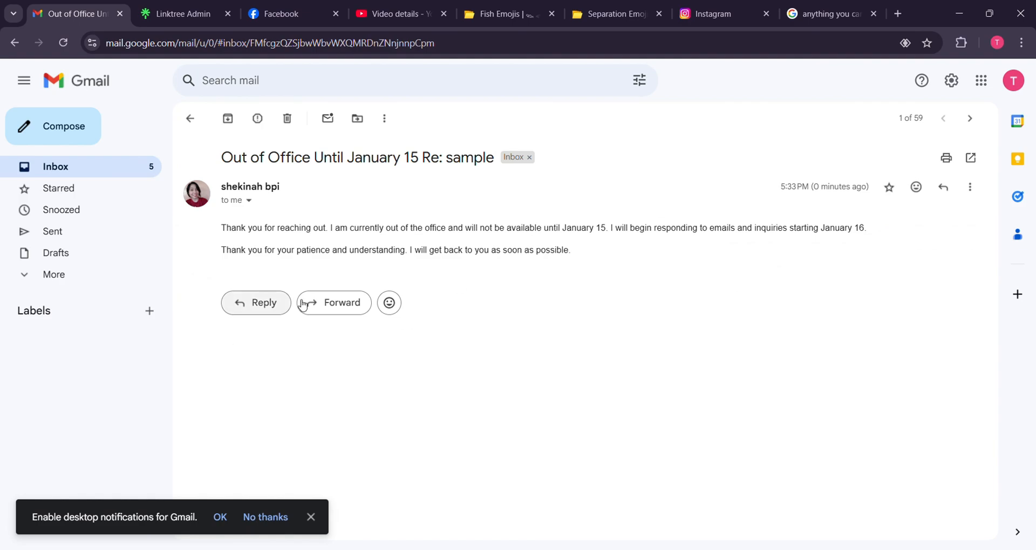